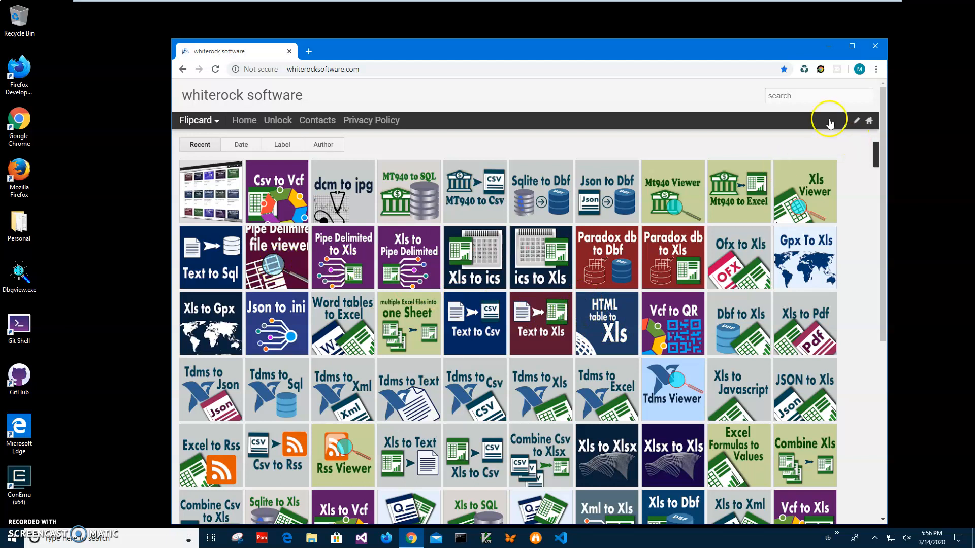
# Search the site for "csv to" and open the Csv to Vcf converter's page.
pyautogui.click(786, 96)
pyautogui.write('csv to')
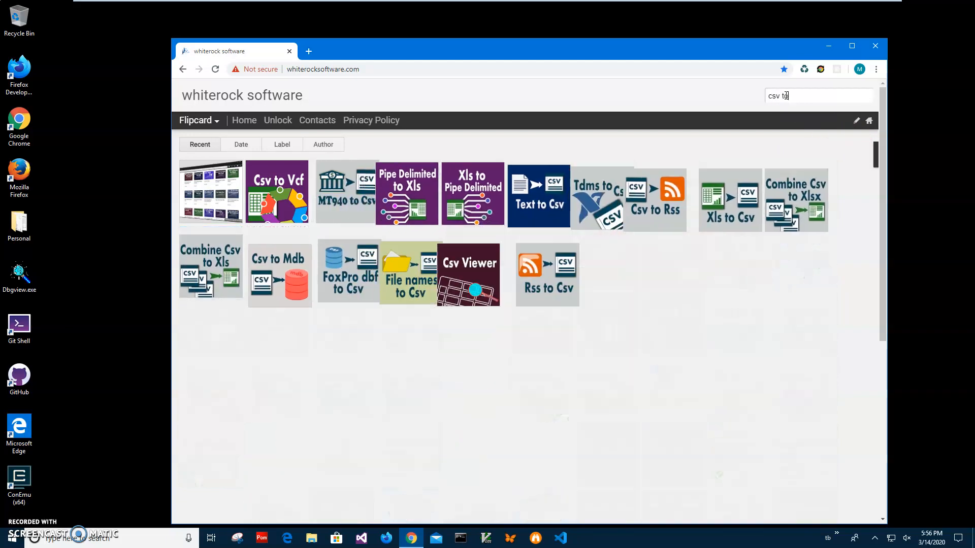
pyautogui.click(267, 196)
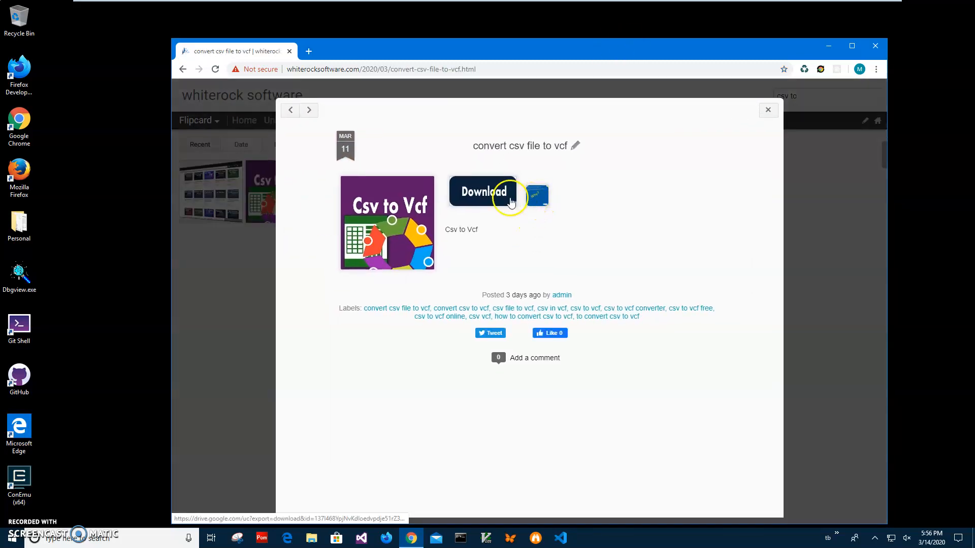
# Download the CsvtoVcfSetup.zip archive, open it, and start CsvtoVcfSetup.msi from it.
pyautogui.click(510, 200)
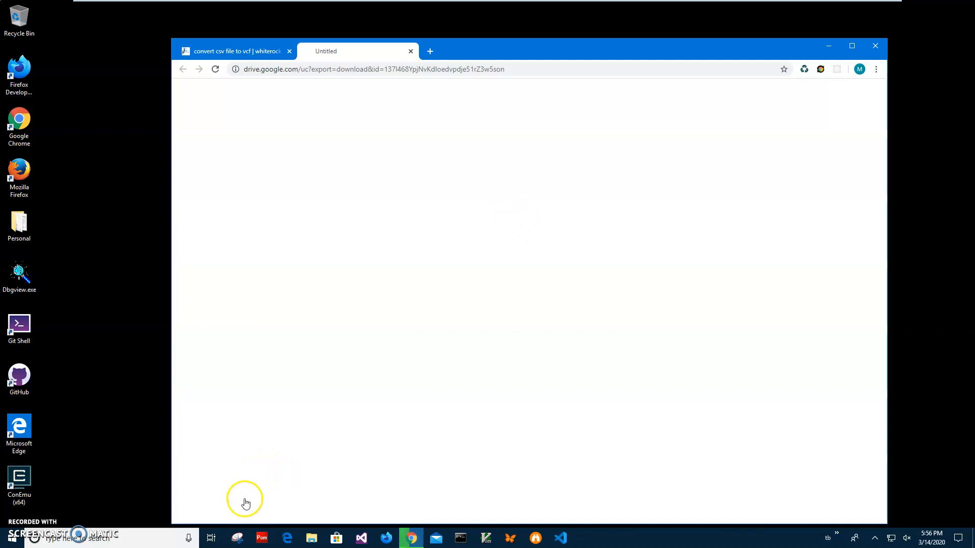
pyautogui.click(216, 511)
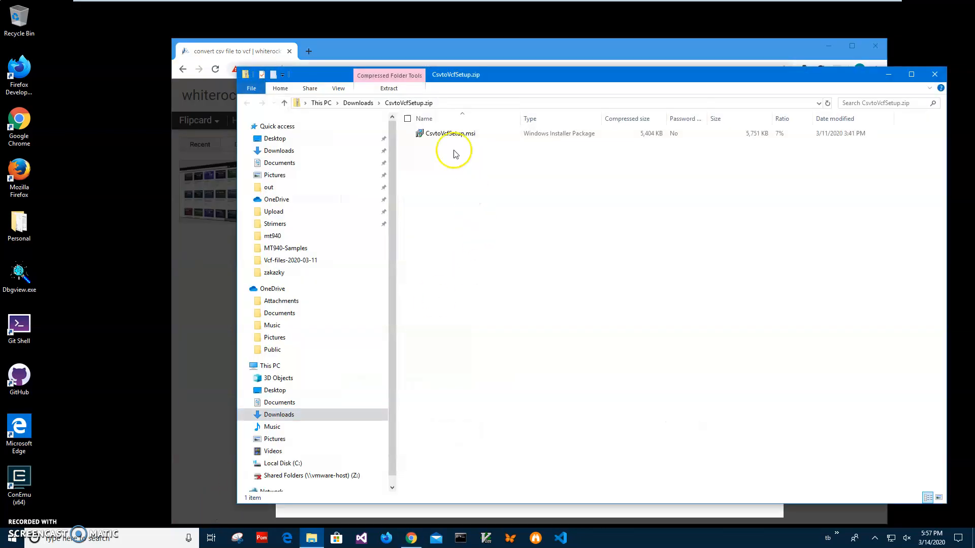
pyautogui.doubleClick(447, 134)
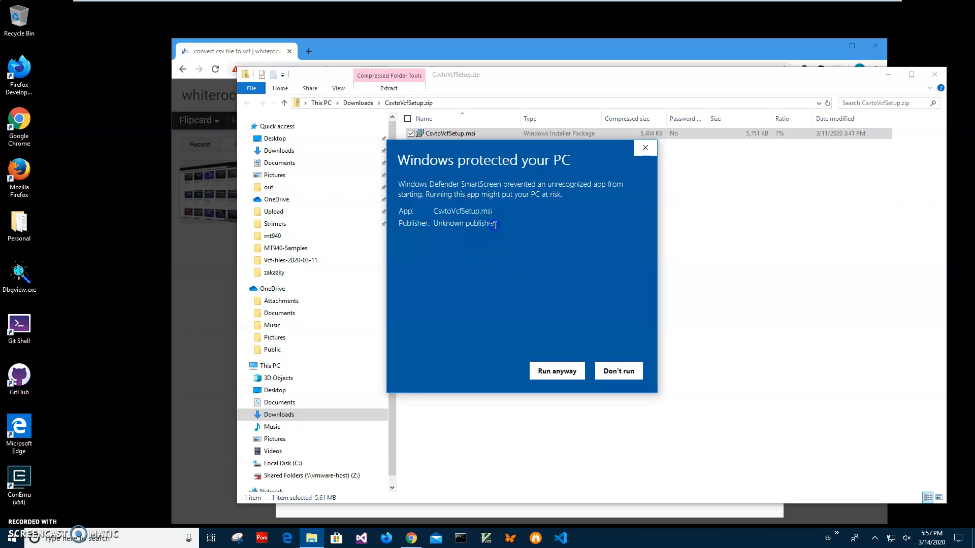
# Run the unrecognized installer anyway, accept the setup defaults, allow changes to the device, and finish the CsvtoVcf Setup Wizard.
pyautogui.moveTo(495, 224); pyautogui.dragTo(384, 226)
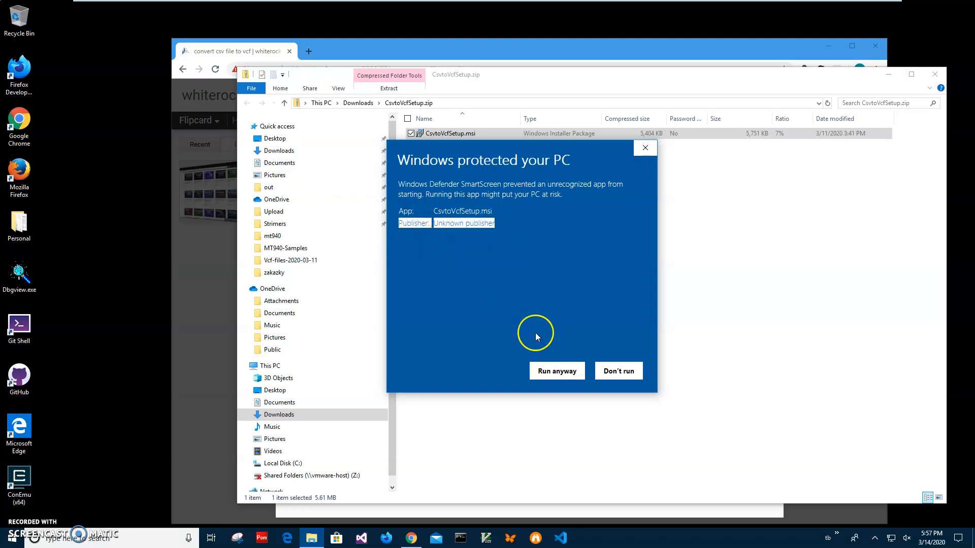
pyautogui.click(558, 372)
pyautogui.click(542, 349)
pyautogui.click(542, 349)
pyautogui.click(542, 349)
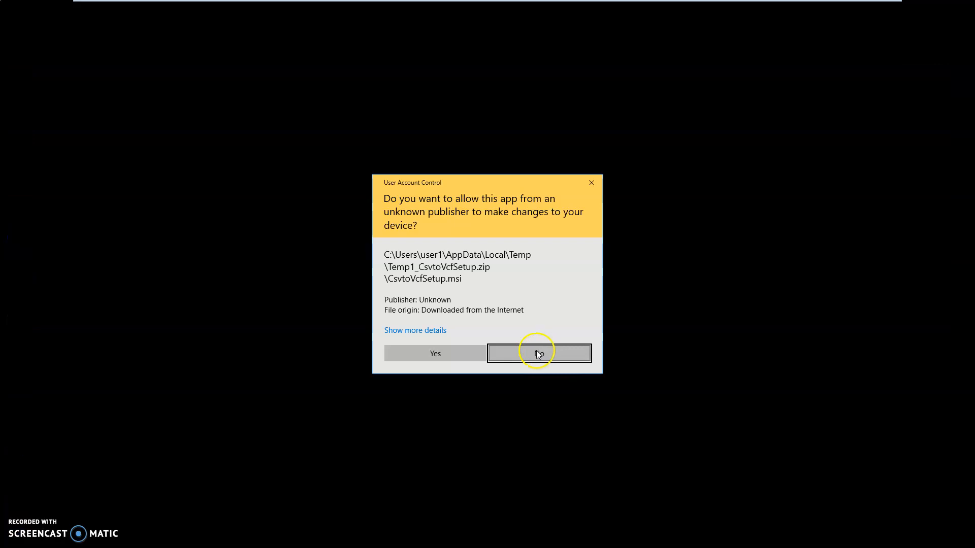
pyautogui.click(477, 354)
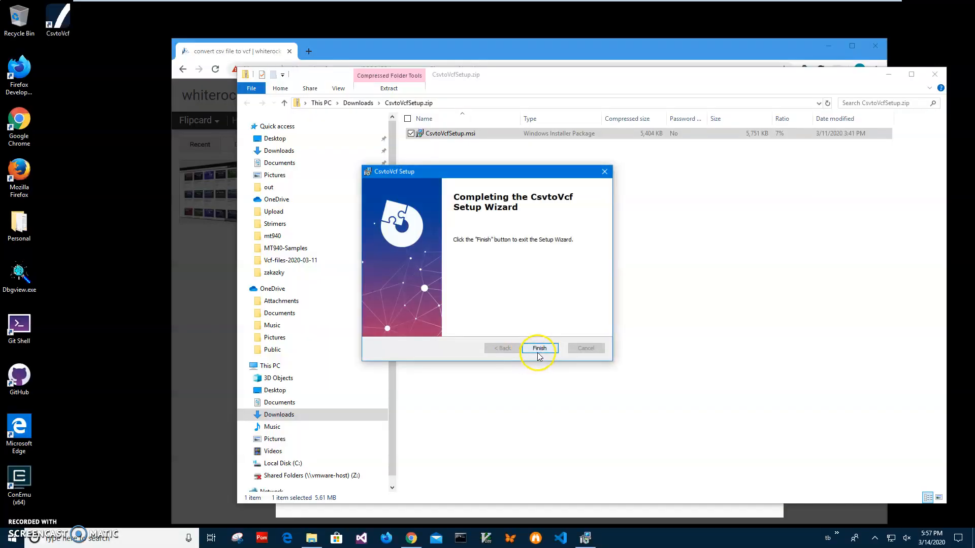
pyautogui.click(538, 347)
# Minimize the browser and launch the installed CsvtoVcf app from the desktop.
pyautogui.doubleClick(53, 31)
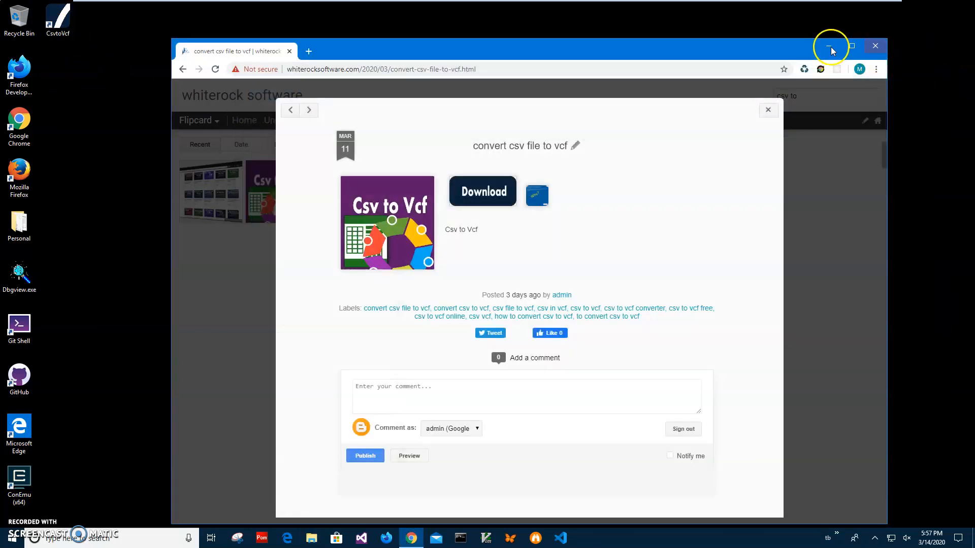
pyautogui.click(826, 47)
pyautogui.click(59, 21)
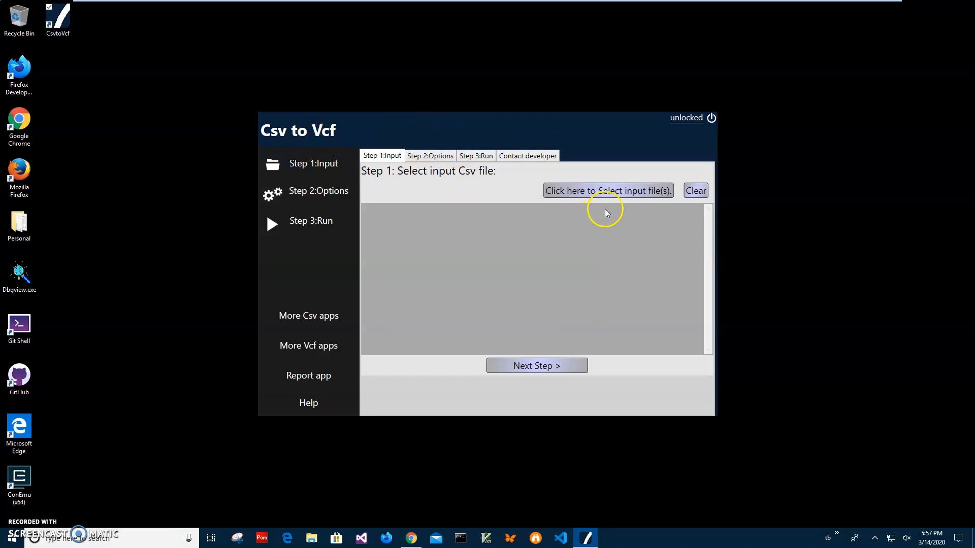
# Select MyContacts.csv from the Documents folder as the input file for the conversion.
pyautogui.click(603, 190)
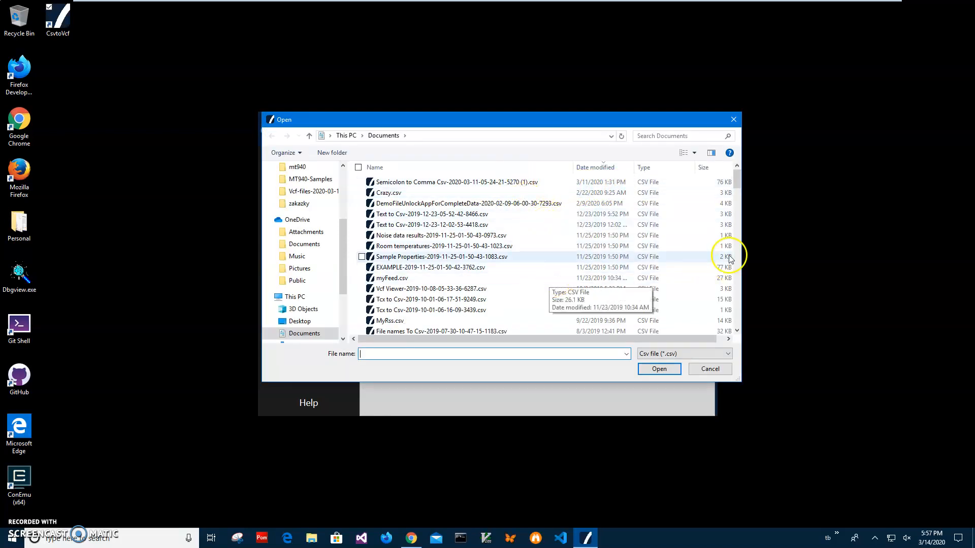
pyautogui.scroll(-2, 736, 200)
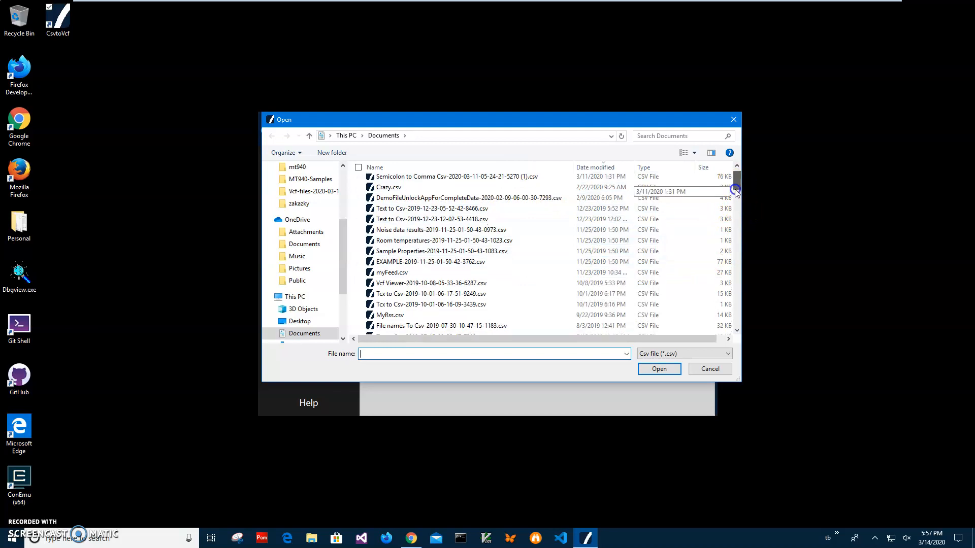
pyautogui.moveTo(735, 202); pyautogui.dragTo(736, 237)
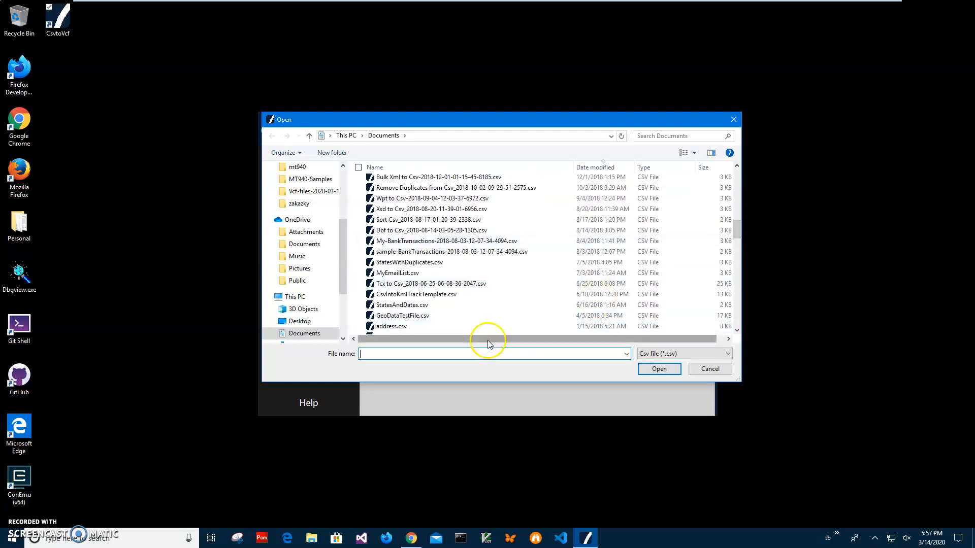
pyautogui.click(478, 355)
pyautogui.write('conta')
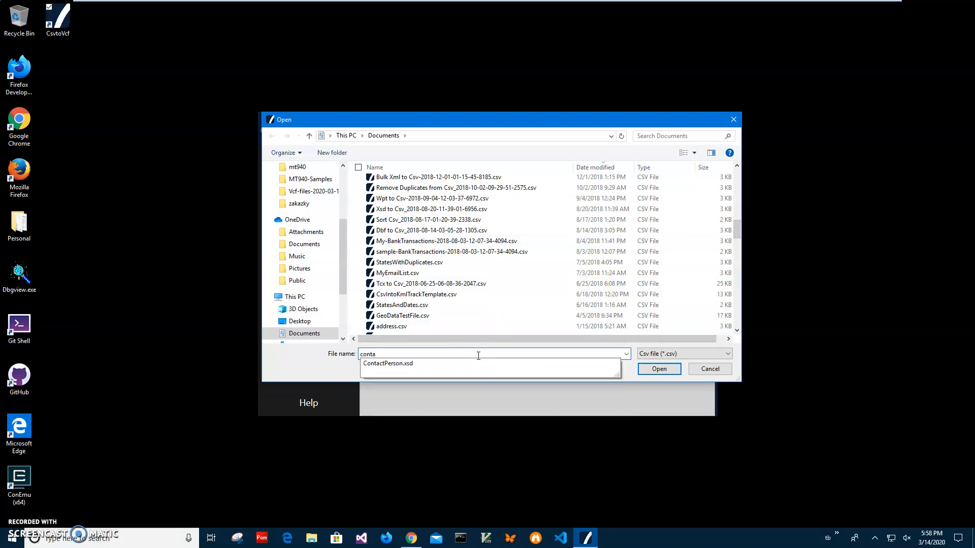
pyautogui.write('my')
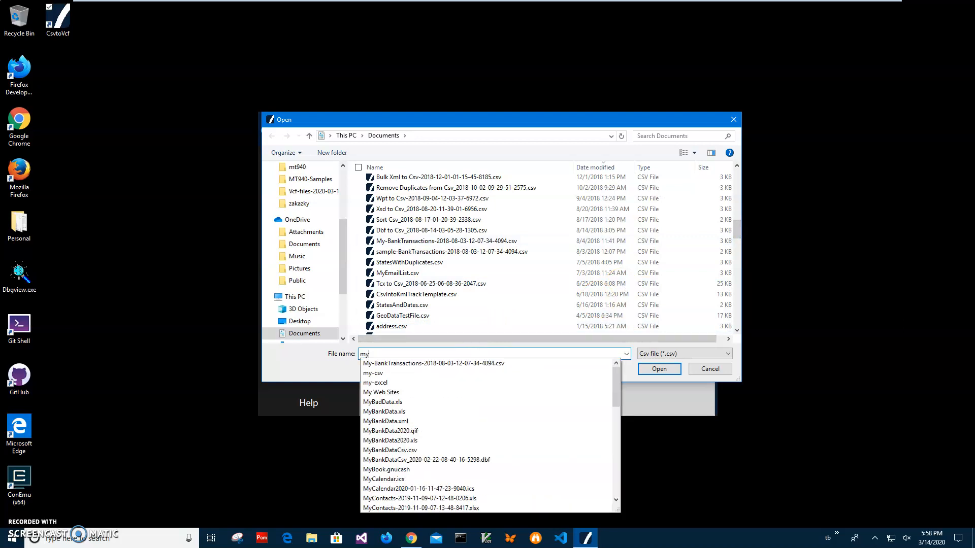
pyautogui.write('C')
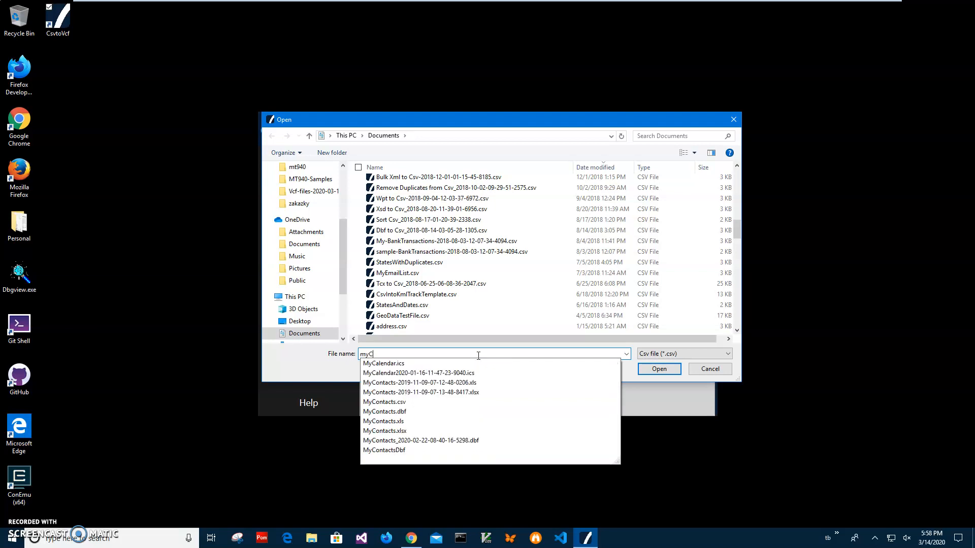
pyautogui.click(416, 399)
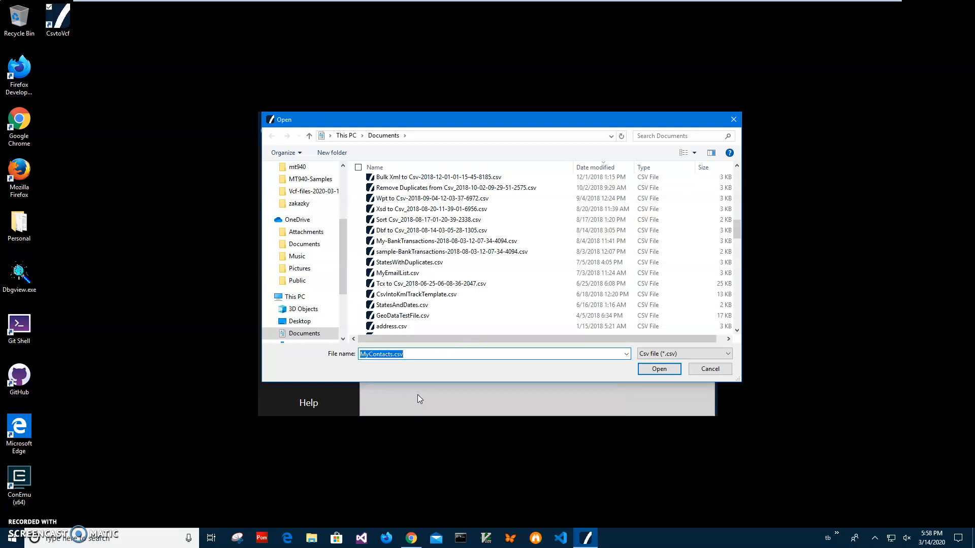
pyautogui.click(660, 369)
pyautogui.click(435, 211)
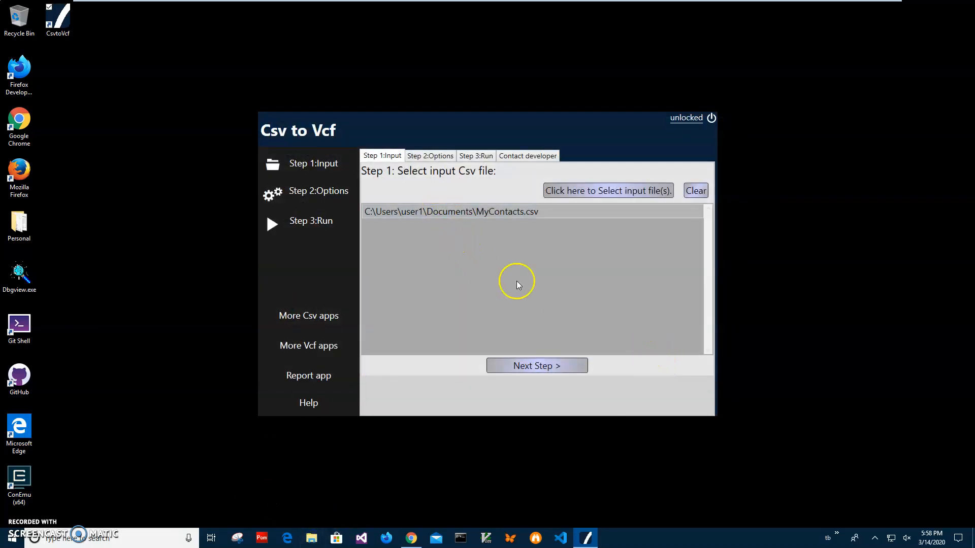
# Open MyContacts.csv from File Explorer's recent files to view its contents in Csv Viewer, and close the viewer.
pyautogui.press('super+e')
pyautogui.moveTo(449, 75); pyautogui.dragTo(366, 232)
pyautogui.click(385, 416)
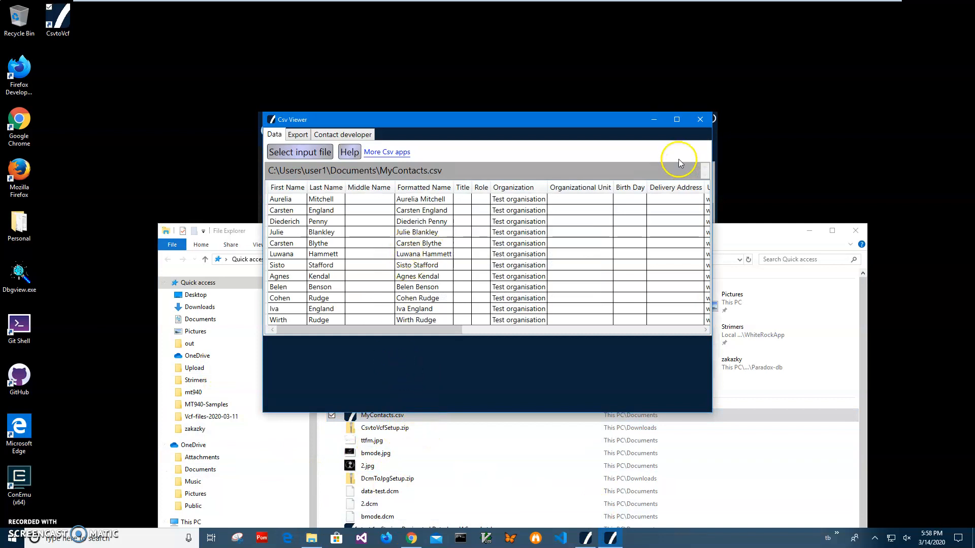
pyautogui.click(699, 120)
# Open MyContacts.csv in Notepad, examine its header row and contact records, then close it and minimize File Explorer.
pyautogui.rightClick(379, 415)
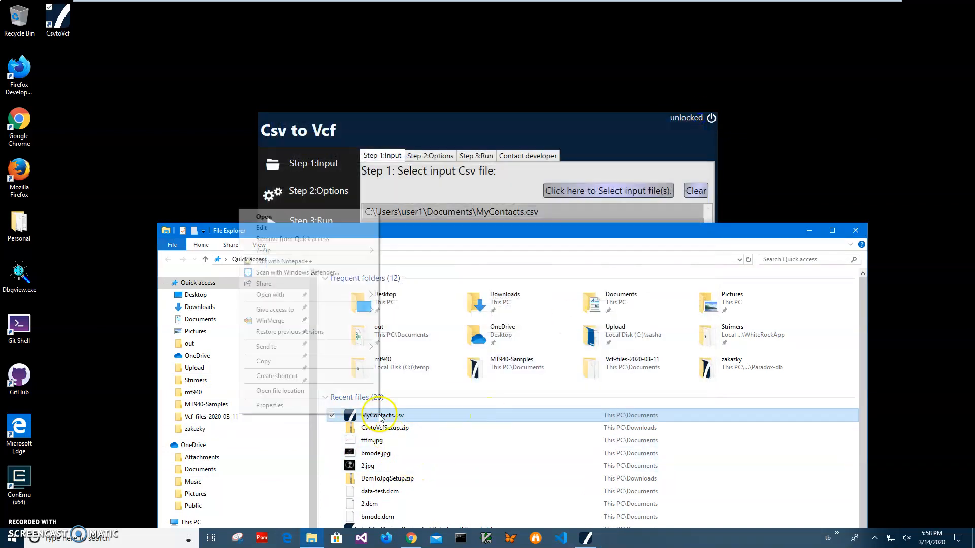
pyautogui.moveTo(343, 295)
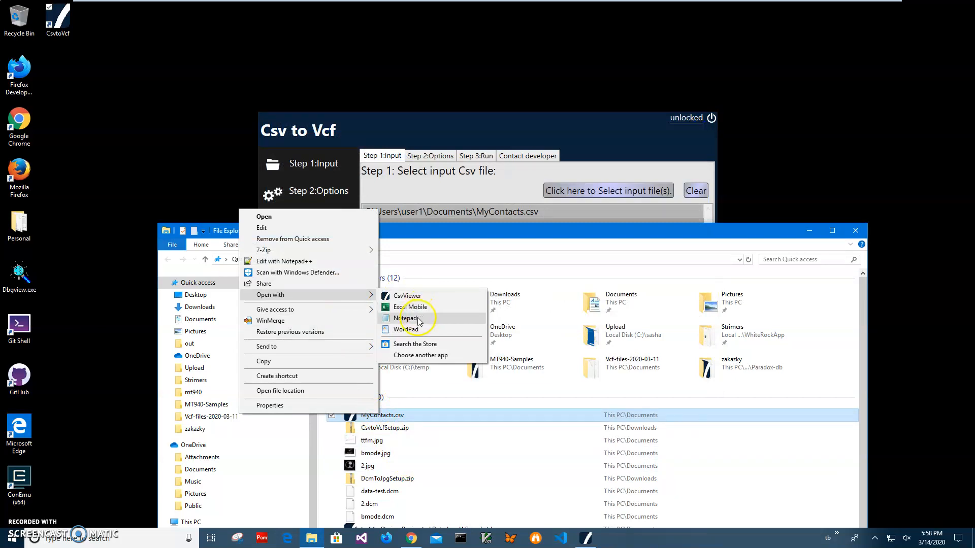
pyautogui.click(429, 318)
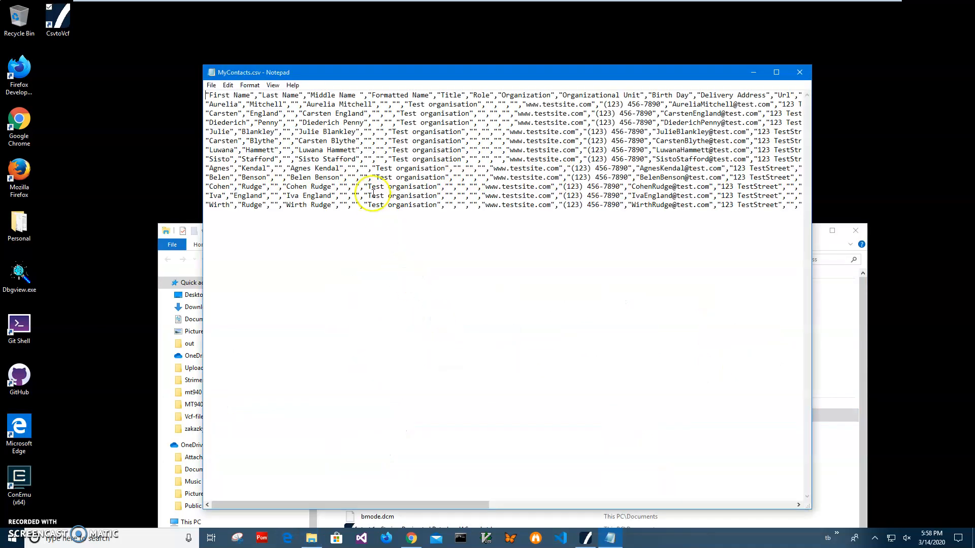
pyautogui.moveTo(254, 122); pyautogui.dragTo(589, 212)
pyautogui.click(589, 212)
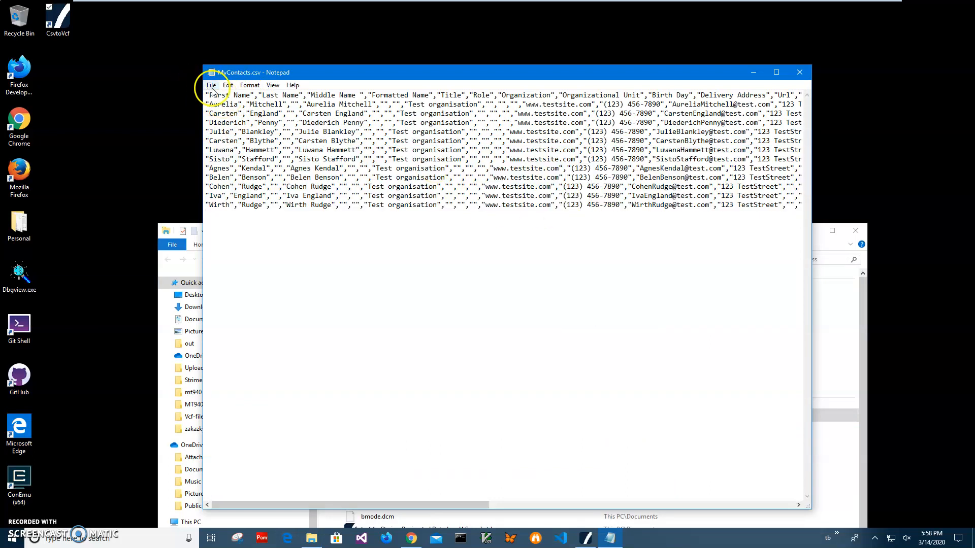
pyautogui.moveTo(206, 95); pyautogui.dragTo(458, 95)
pyautogui.click(339, 105)
pyautogui.click(206, 104)
pyautogui.moveTo(210, 105); pyautogui.dragTo(246, 239)
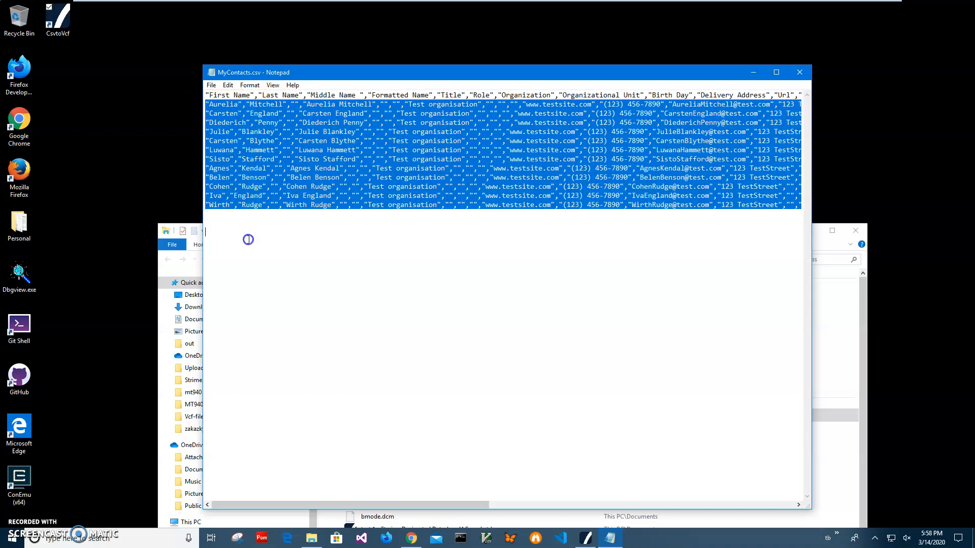
pyautogui.moveTo(354, 506)
pyautogui.mouseDown()
pyautogui.moveTo(633, 502)
pyautogui.moveTo(364, 504)
pyautogui.mouseUp()
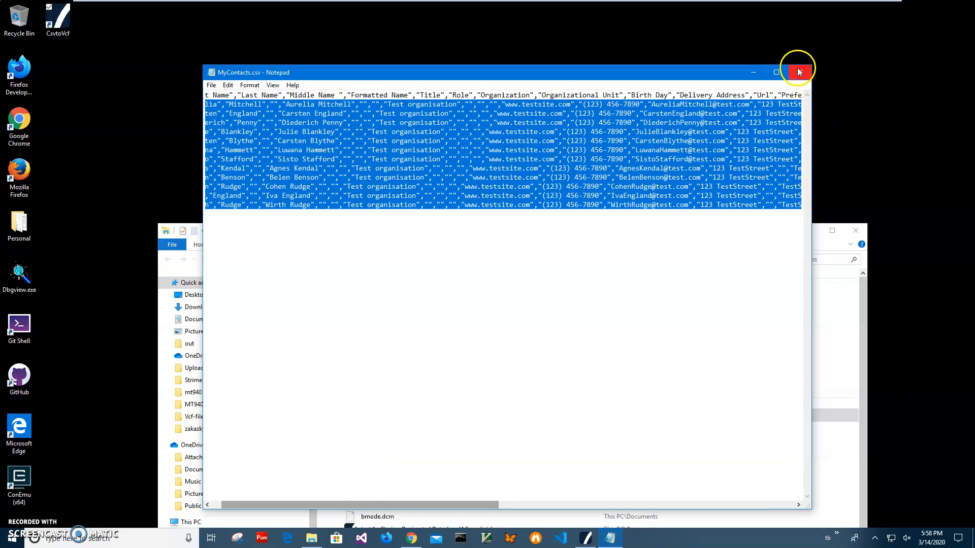
pyautogui.click(798, 71)
pyautogui.click(809, 232)
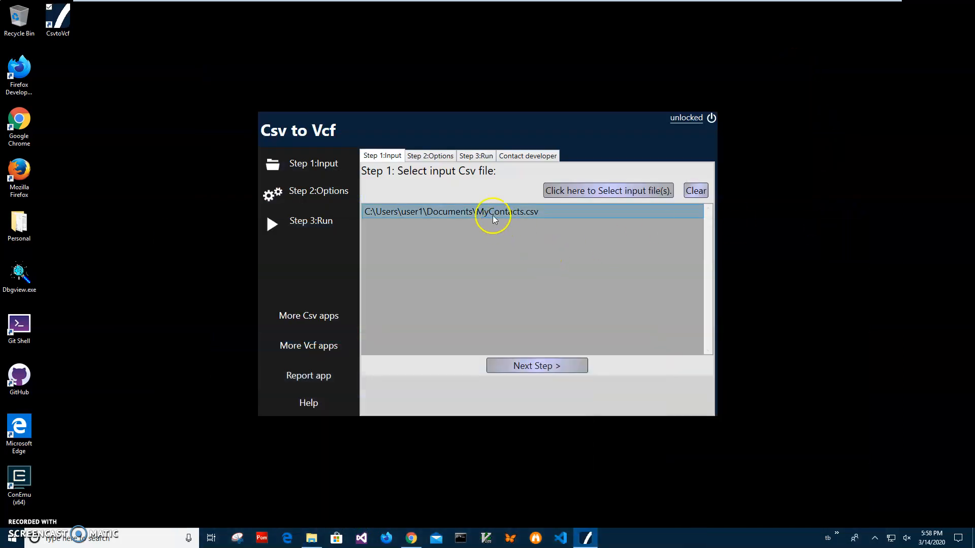
# Clear the input file list and select MyContacts.csv from Documents again.
pyautogui.click(695, 191)
pyautogui.click(616, 191)
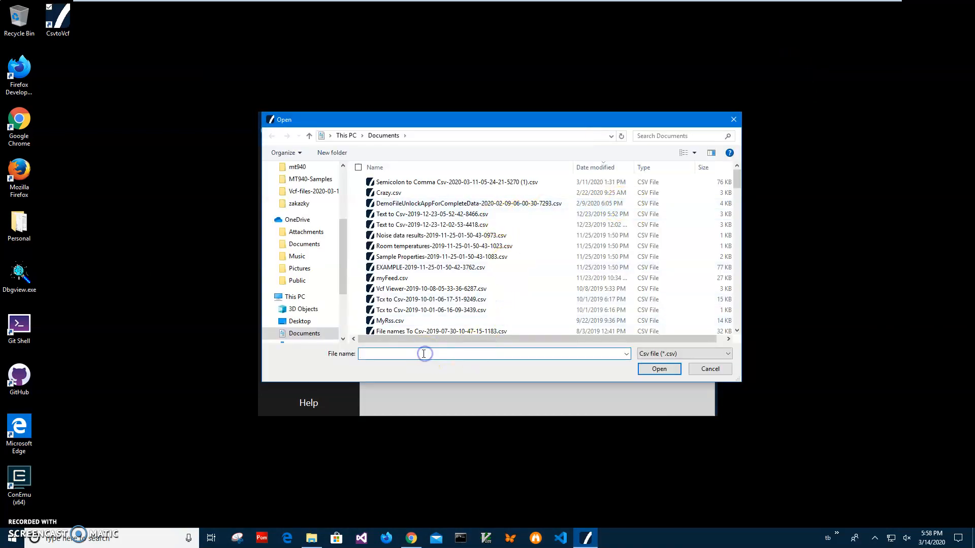
pyautogui.write('MyCo')
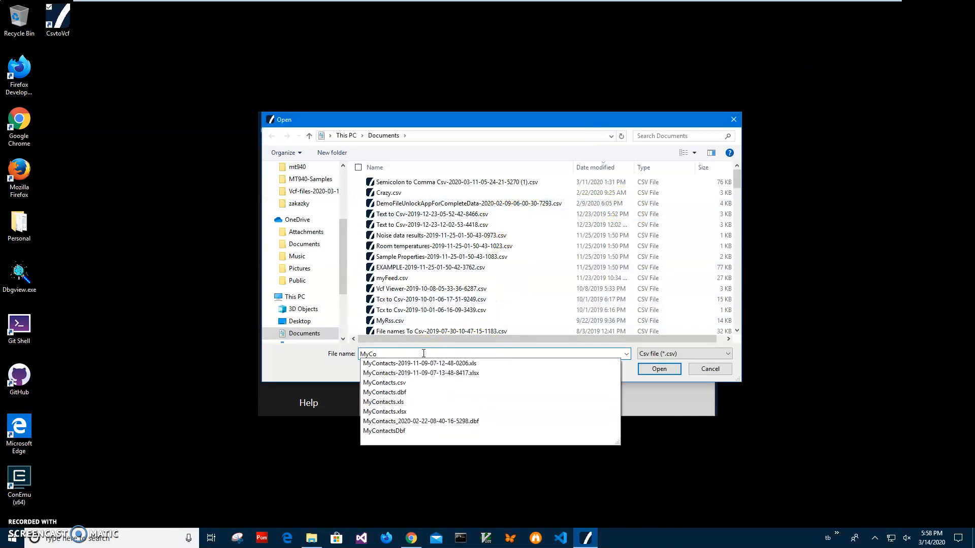
pyautogui.click(539, 376)
pyautogui.click(658, 369)
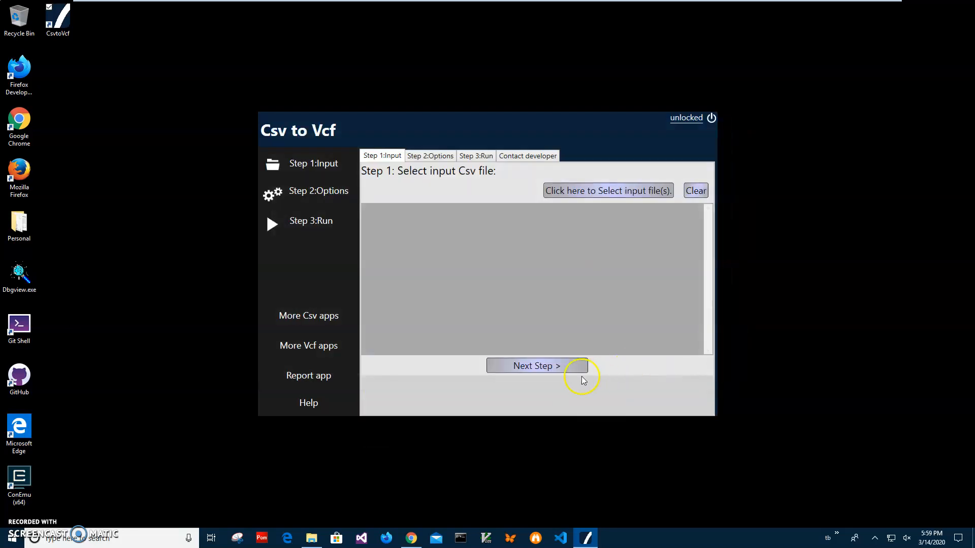
# Proceed to the conversion options and set the result to be saved as one file with all records.
pyautogui.click(551, 372)
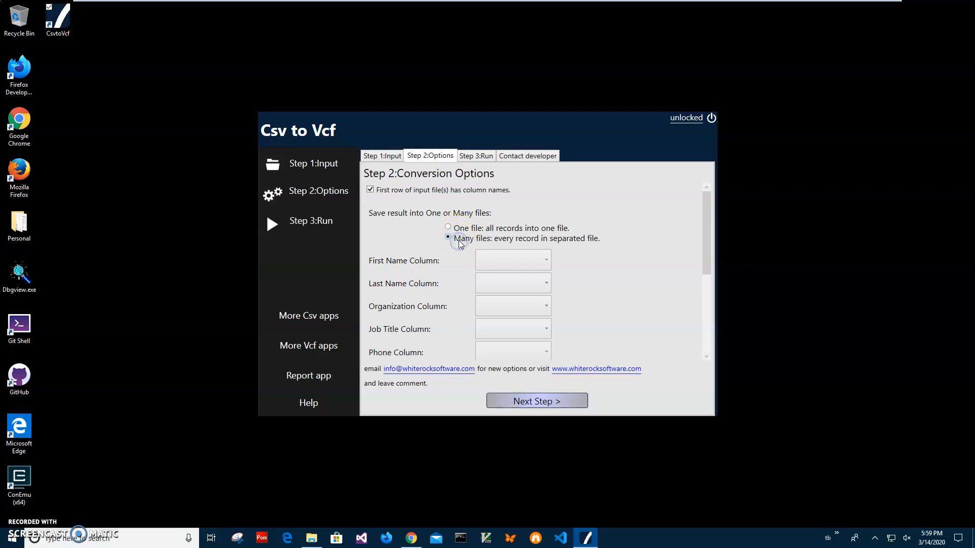
pyautogui.click(448, 227)
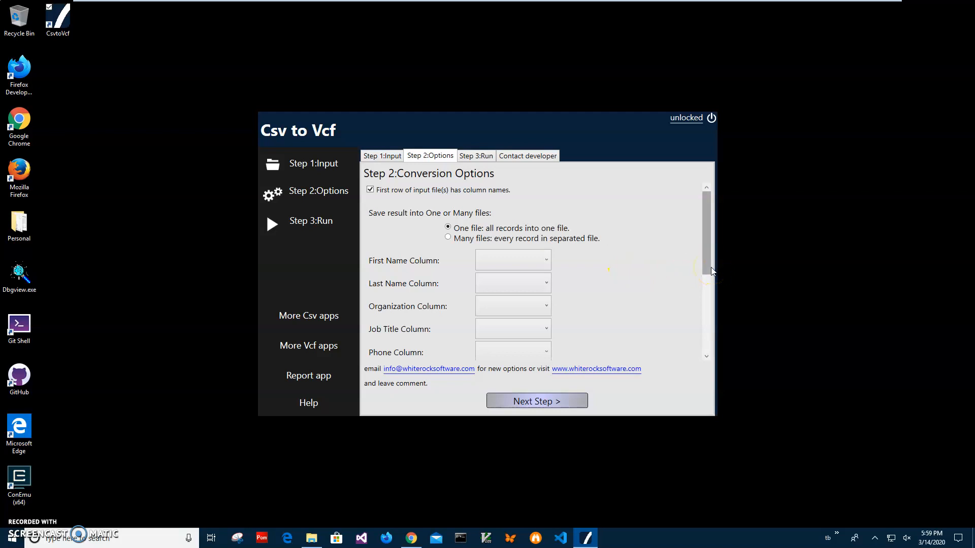
pyautogui.moveTo(709, 266); pyautogui.dragTo(712, 283)
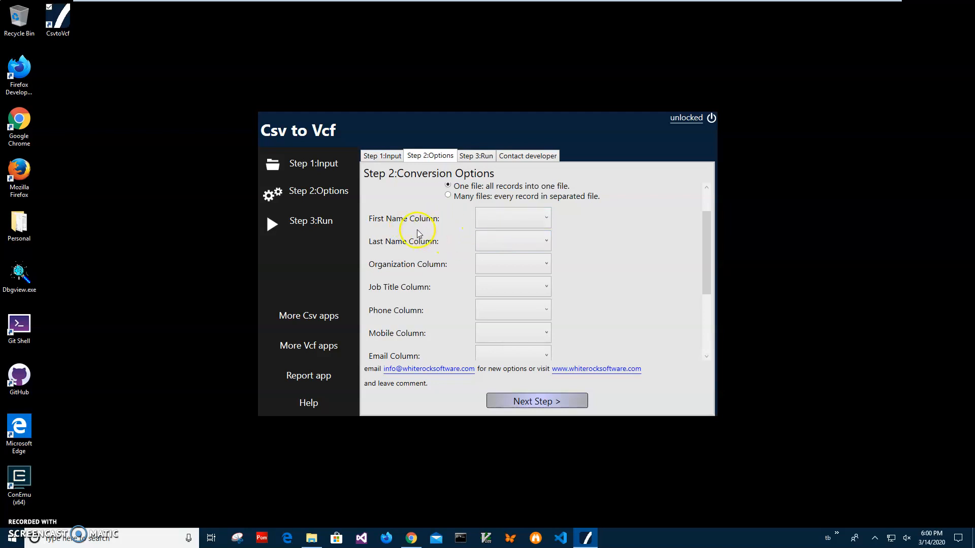
pyautogui.click(515, 225)
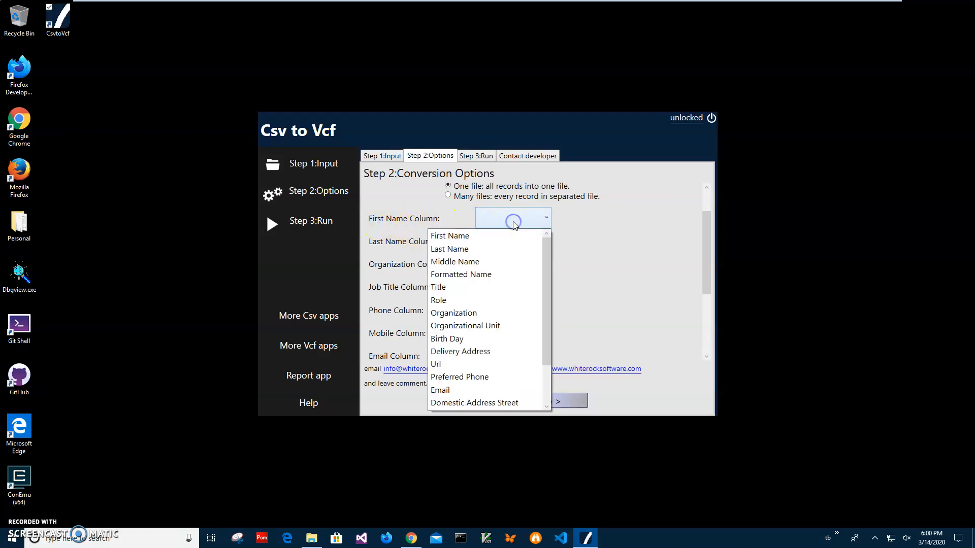
pyautogui.click(367, 221)
pyautogui.scroll(-4, 377, 258)
pyautogui.scroll(6, 383, 284)
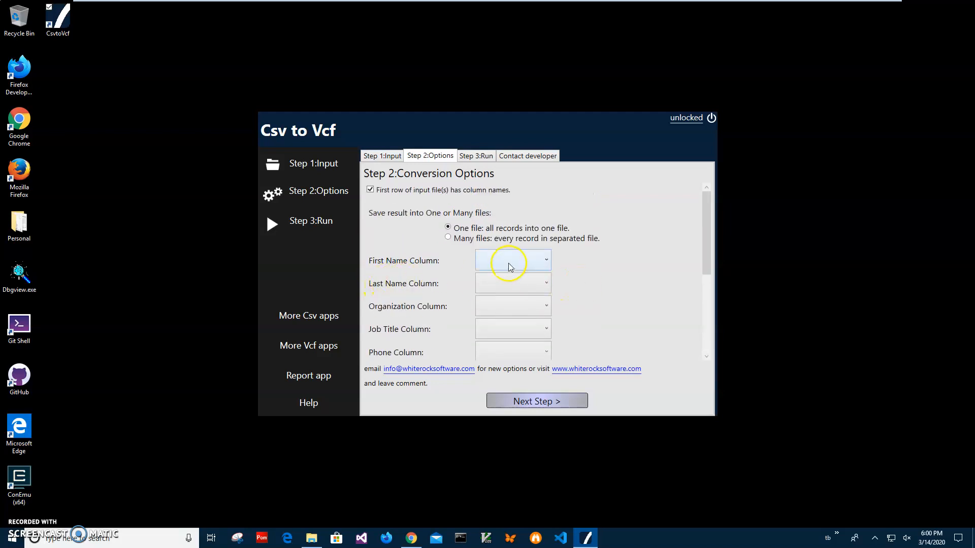
# Map the First Name, Last Name and Organization fields to the CSV columns First Name, Last Name and Organization.
pyautogui.click(545, 258)
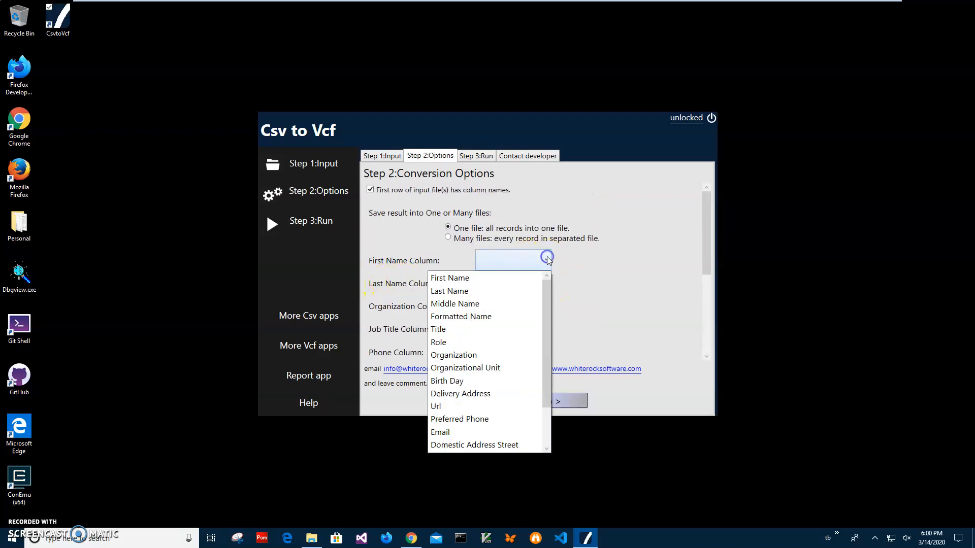
pyautogui.click(452, 279)
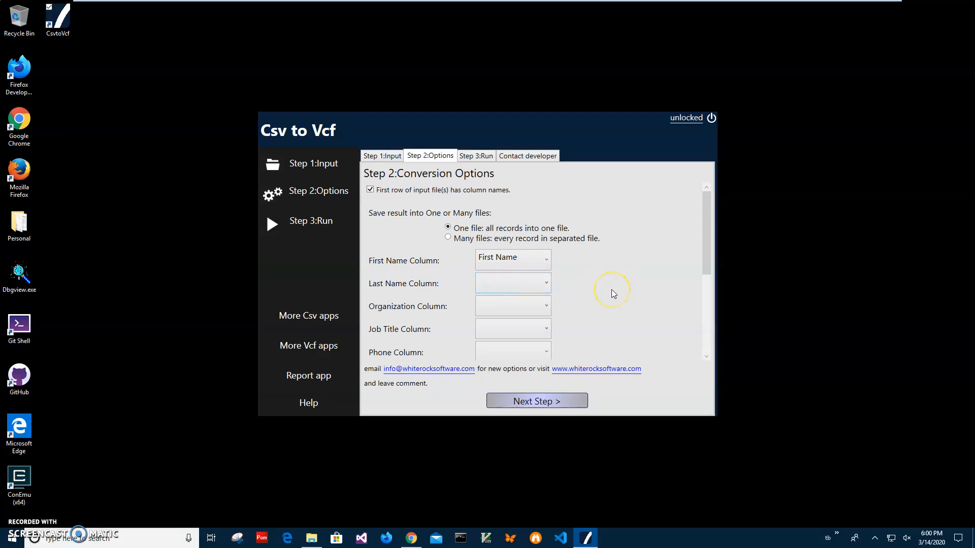
pyautogui.click(546, 288)
pyautogui.click(508, 311)
pyautogui.click(542, 305)
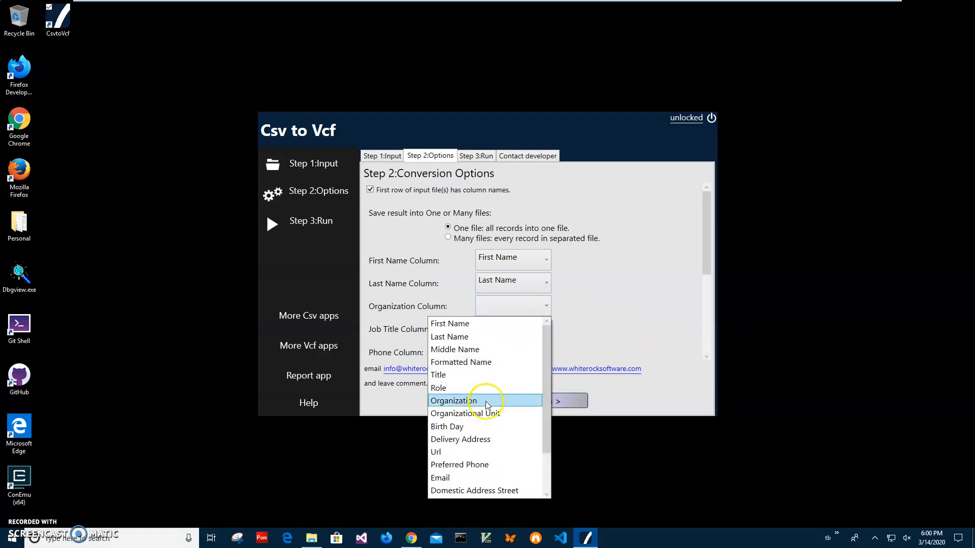
pyautogui.click(491, 401)
# Map the Job Title field to the CSV column Title.
pyautogui.moveTo(707, 258); pyautogui.dragTo(708, 301)
pyautogui.click(522, 243)
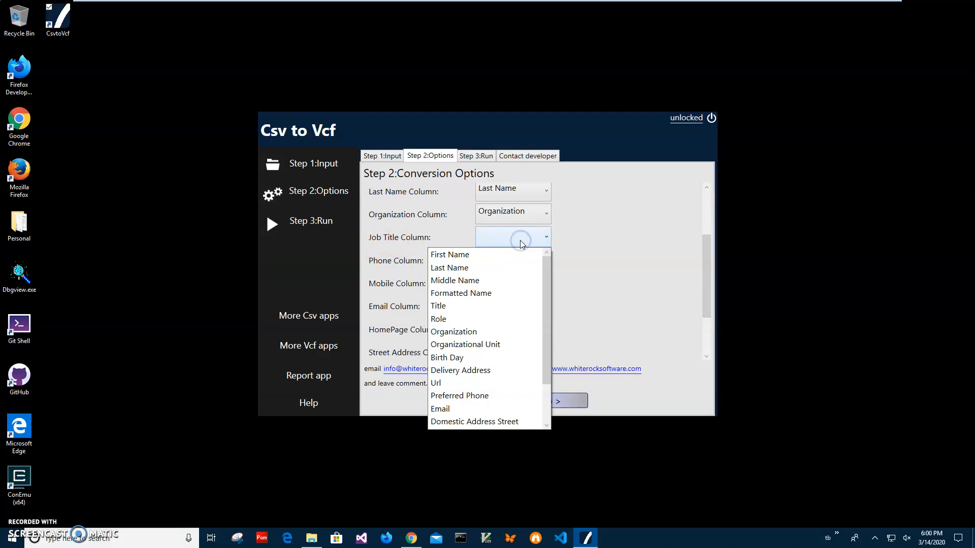
pyautogui.moveTo(544, 329)
pyautogui.mouseDown()
pyautogui.moveTo(547, 387)
pyautogui.moveTo(558, 318)
pyautogui.mouseUp()
pyautogui.click(457, 306)
# Map both the Phone and Mobile fields to the CSV column Preferred Phone.
pyautogui.click(496, 263)
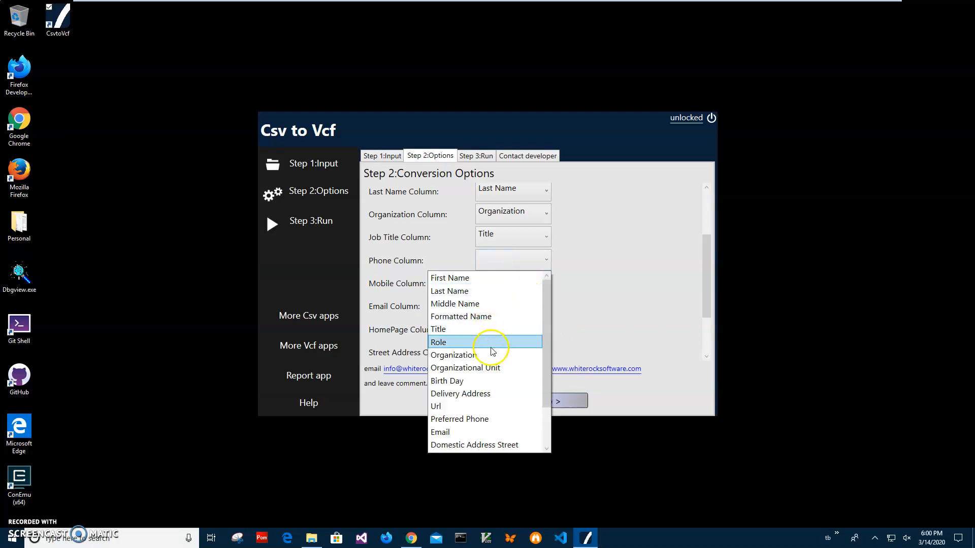
pyautogui.moveTo(550, 346); pyautogui.dragTo(547, 377)
pyautogui.click(502, 387)
pyautogui.click(513, 283)
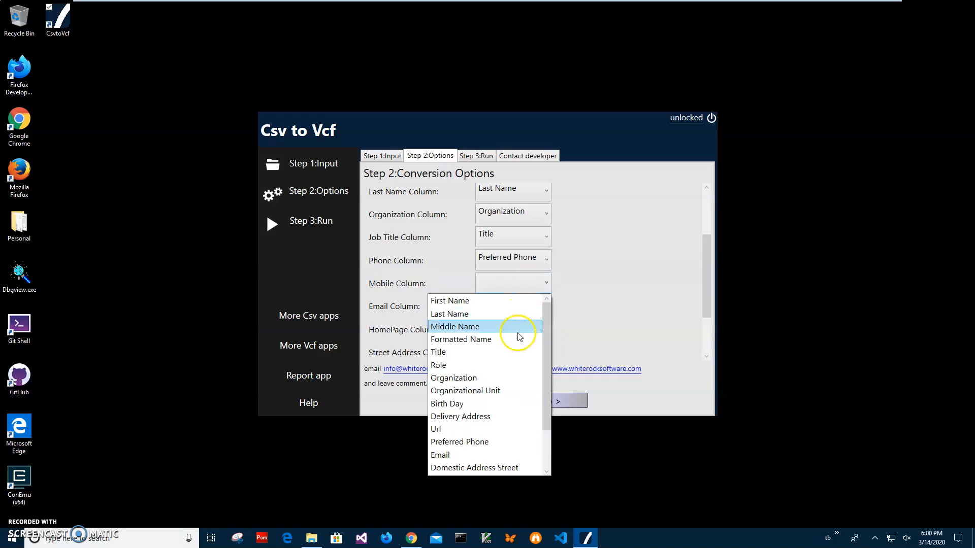
pyautogui.moveTo(547, 366); pyautogui.dragTo(540, 431)
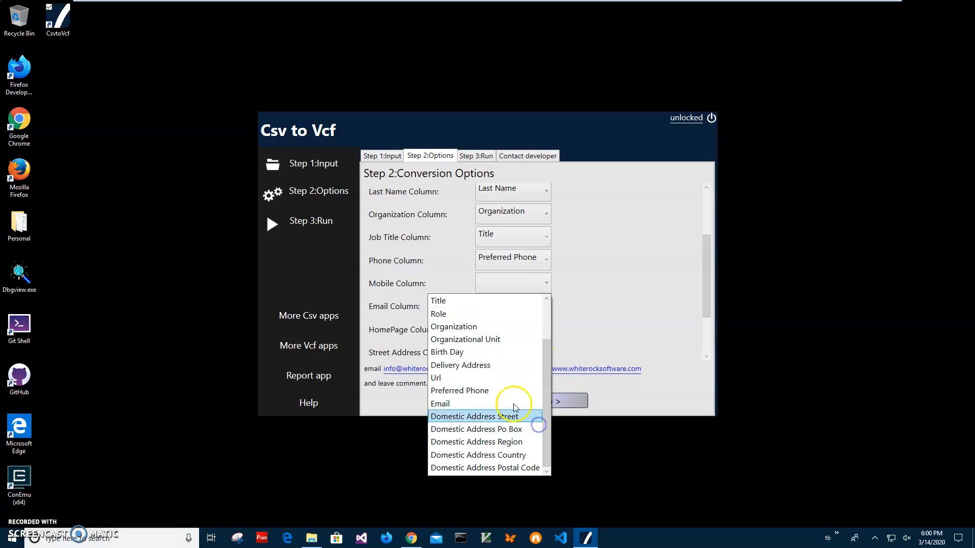
pyautogui.moveTo(552, 384)
pyautogui.mouseDown()
pyautogui.moveTo(548, 354)
pyautogui.moveTo(547, 386)
pyautogui.mouseUp()
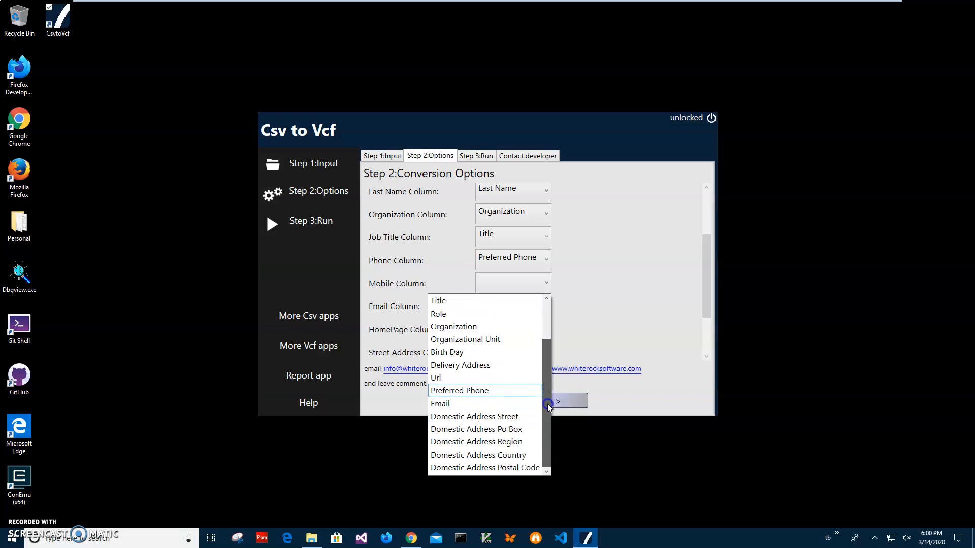
pyautogui.click(484, 391)
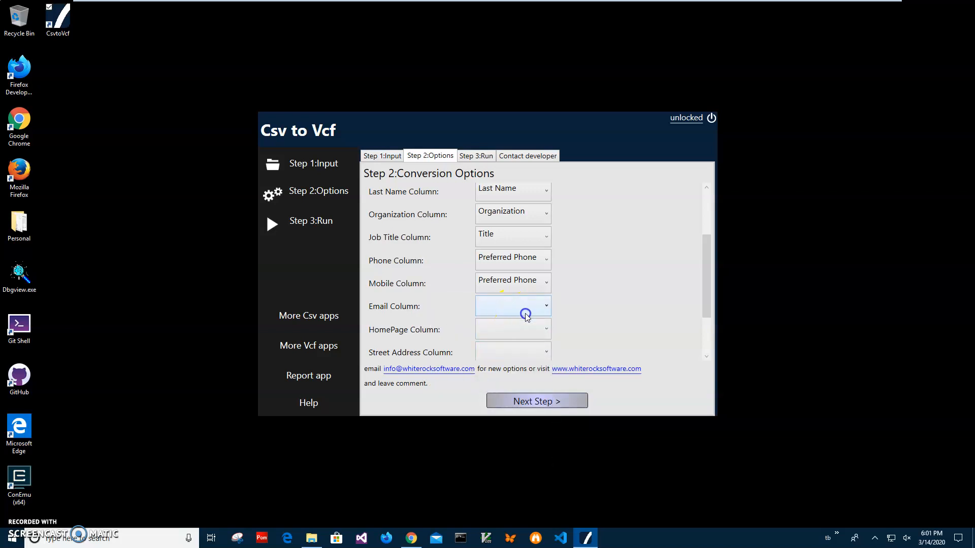
# Map the Email field to the CSV column Email and the HomePage field to Url.
pyautogui.click(546, 306)
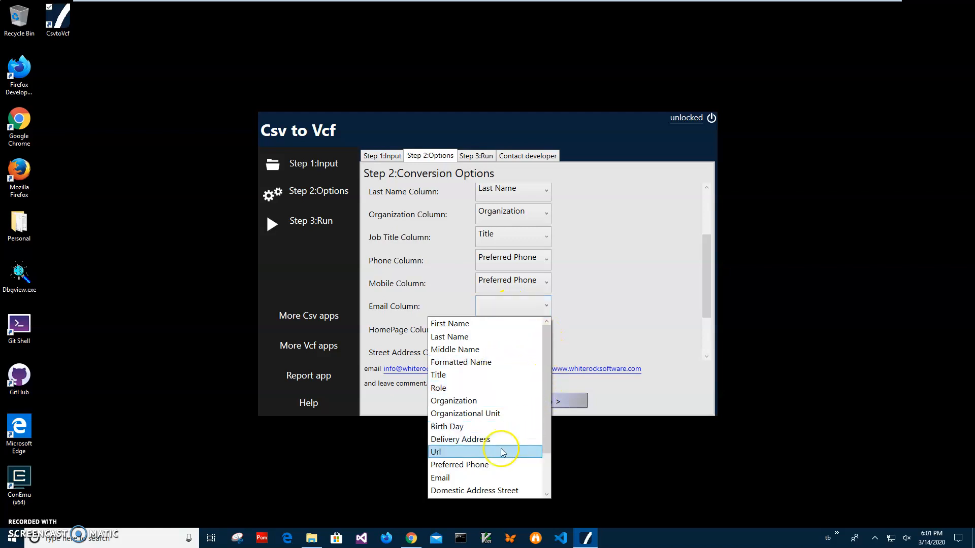
pyautogui.click(497, 478)
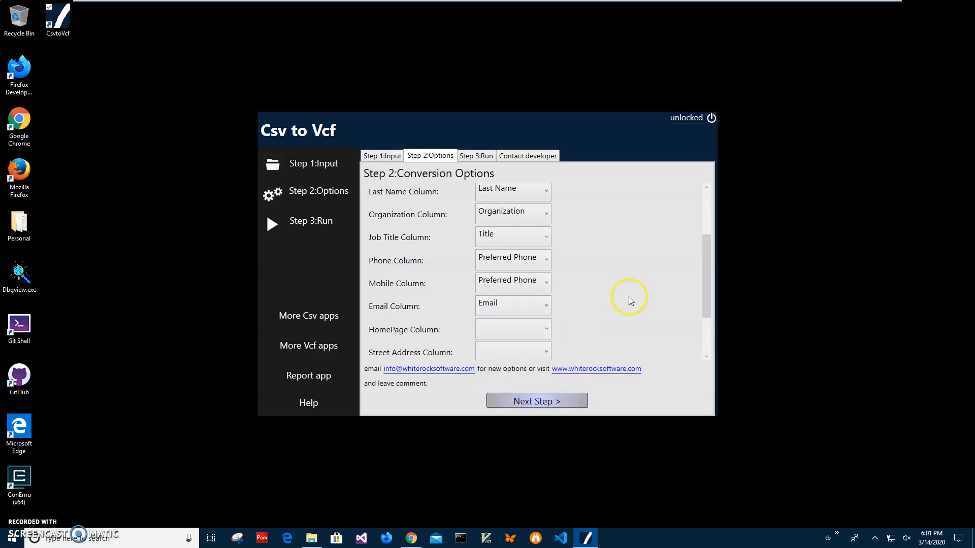
pyautogui.moveTo(709, 291); pyautogui.dragTo(711, 319)
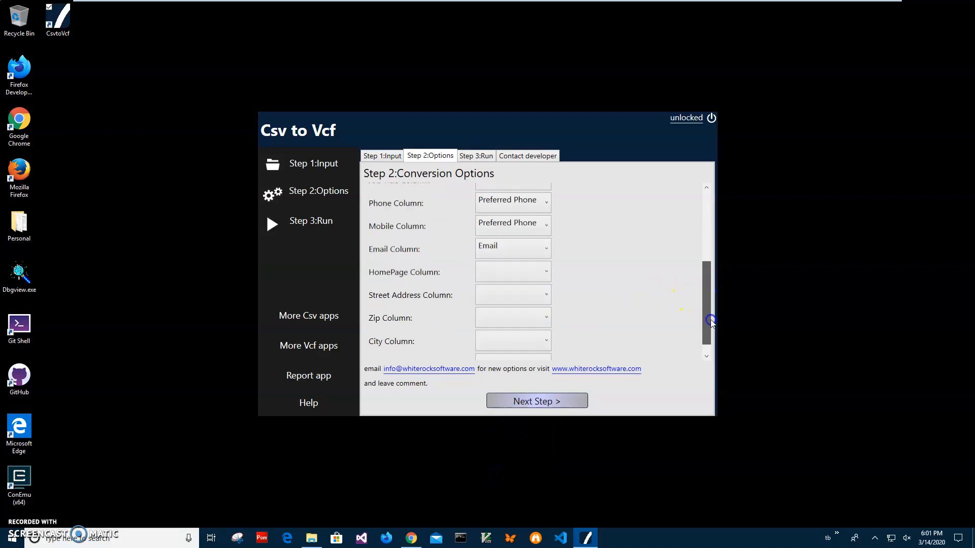
pyautogui.click(484, 264)
pyautogui.click(480, 401)
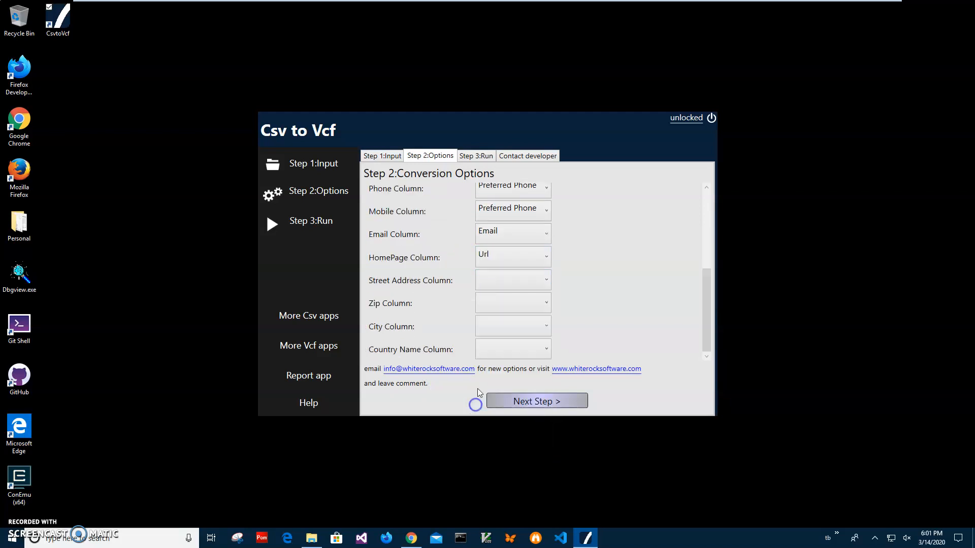
# Map the Street Address field to Domestic Address Street and the Zip field to Domestic Address Postal Code.
pyautogui.click(530, 290)
pyautogui.moveTo(546, 400); pyautogui.dragTo(546, 437)
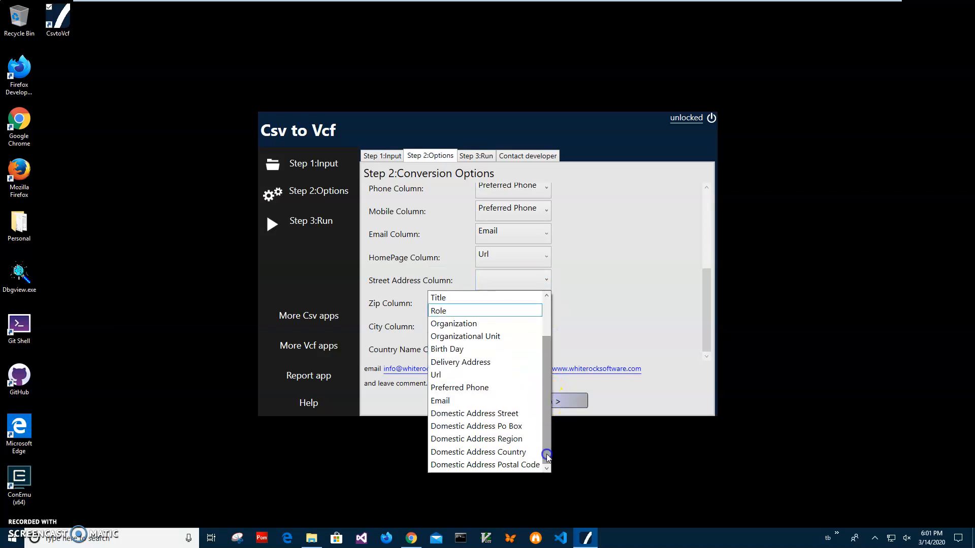
pyautogui.click(518, 415)
pyautogui.click(519, 306)
pyautogui.moveTo(549, 394); pyautogui.dragTo(548, 454)
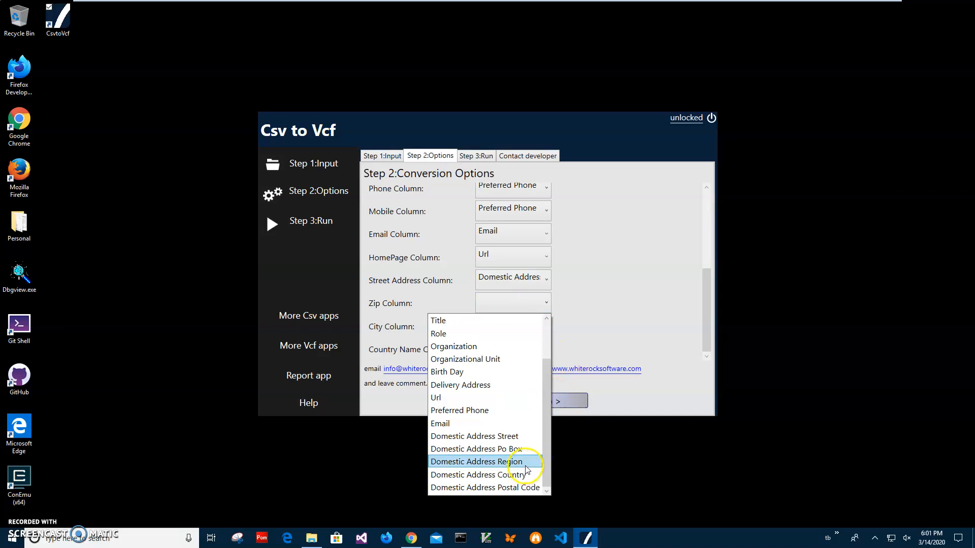
pyautogui.click(531, 488)
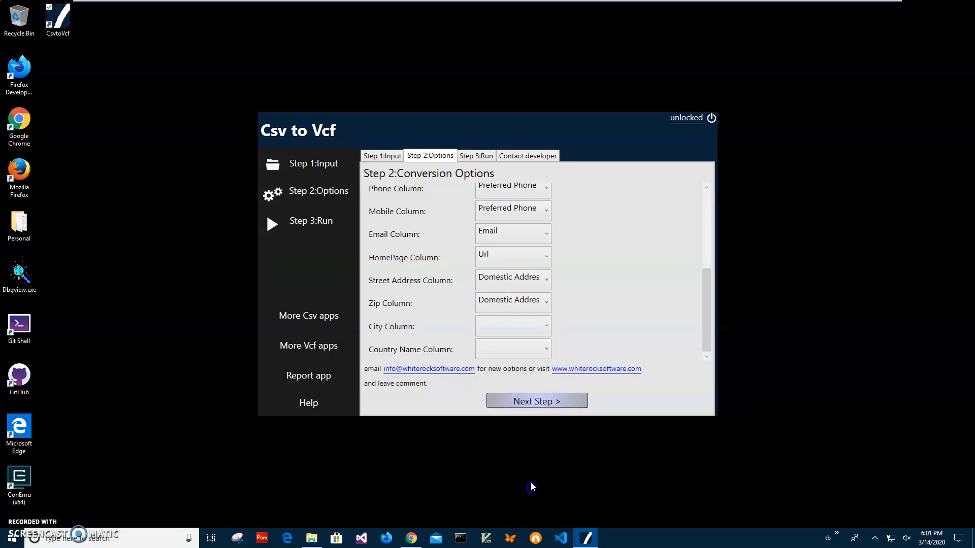
# Map the City field to Domestic Address Region and the Country Name field to Domestic Address Country.
pyautogui.click(516, 325)
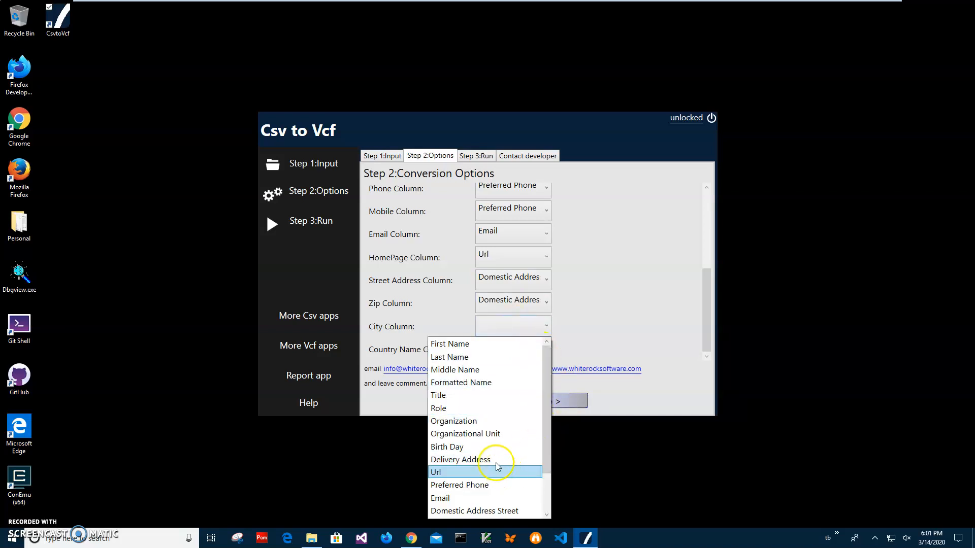
pyautogui.moveTo(544, 426); pyautogui.dragTo(557, 482)
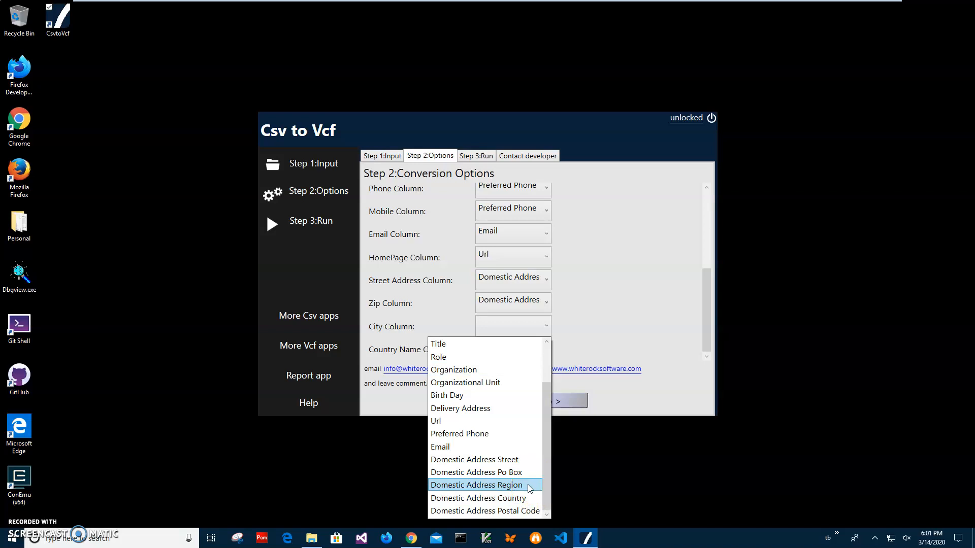
pyautogui.click(528, 484)
pyautogui.click(512, 350)
pyautogui.moveTo(547, 418); pyautogui.dragTo(546, 476)
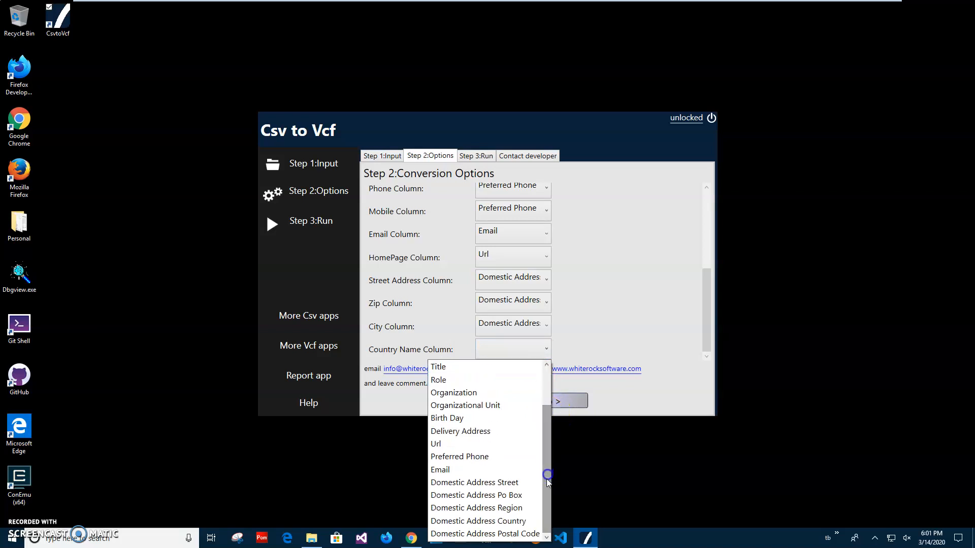
pyautogui.click(531, 522)
pyautogui.moveTo(705, 322)
pyautogui.mouseDown()
pyautogui.moveTo(709, 234)
pyautogui.moveTo(705, 318)
pyautogui.mouseUp()
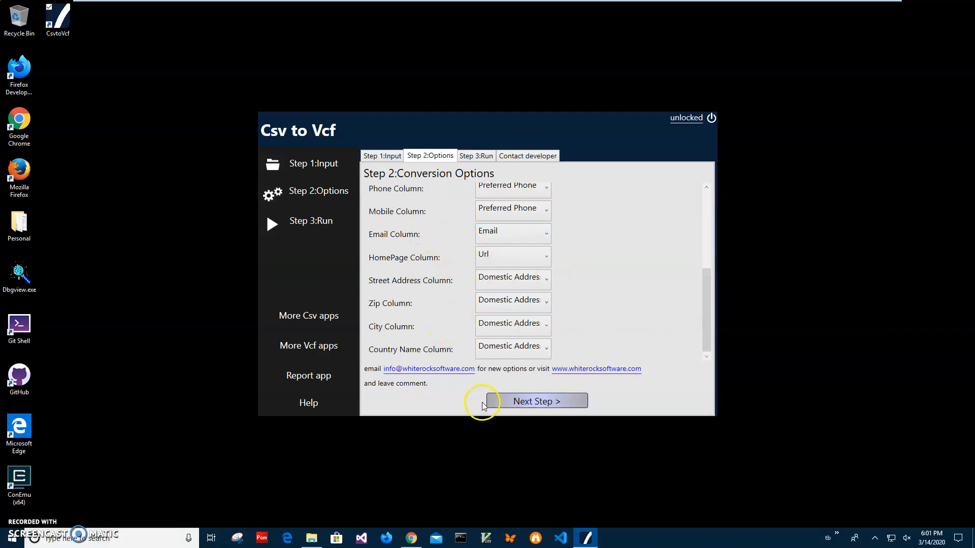
# Run the conversion and save the result as Everybody.vcf in Documents.
pyautogui.click(498, 401)
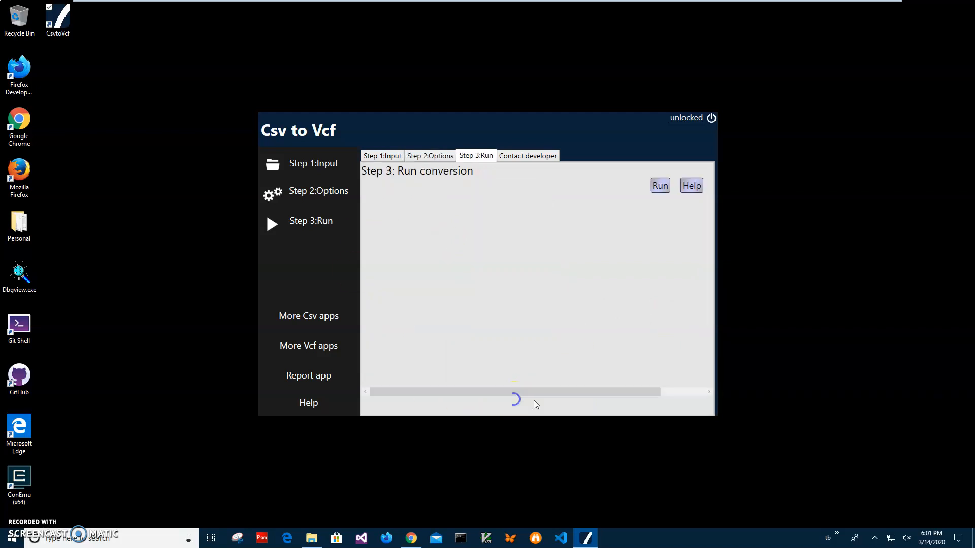
pyautogui.click(664, 189)
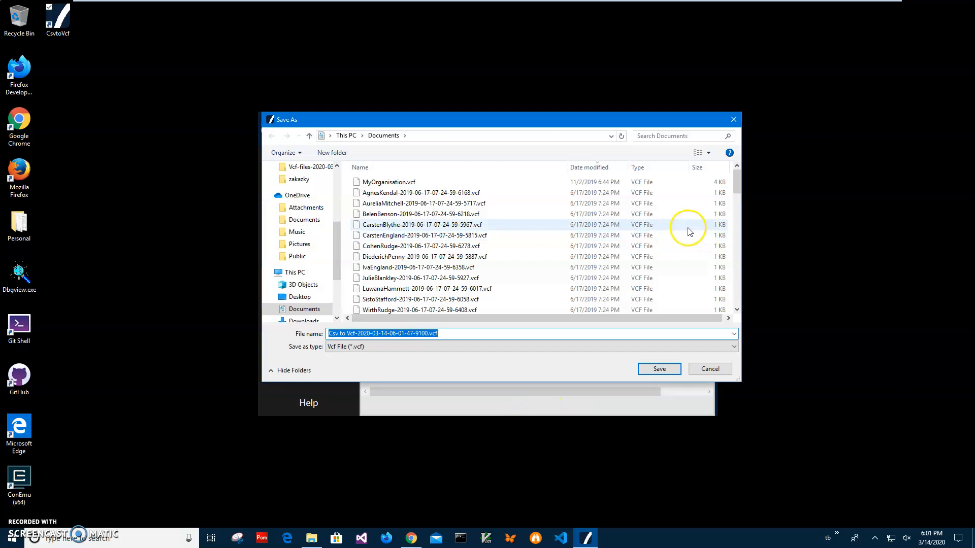
pyautogui.click(428, 333)
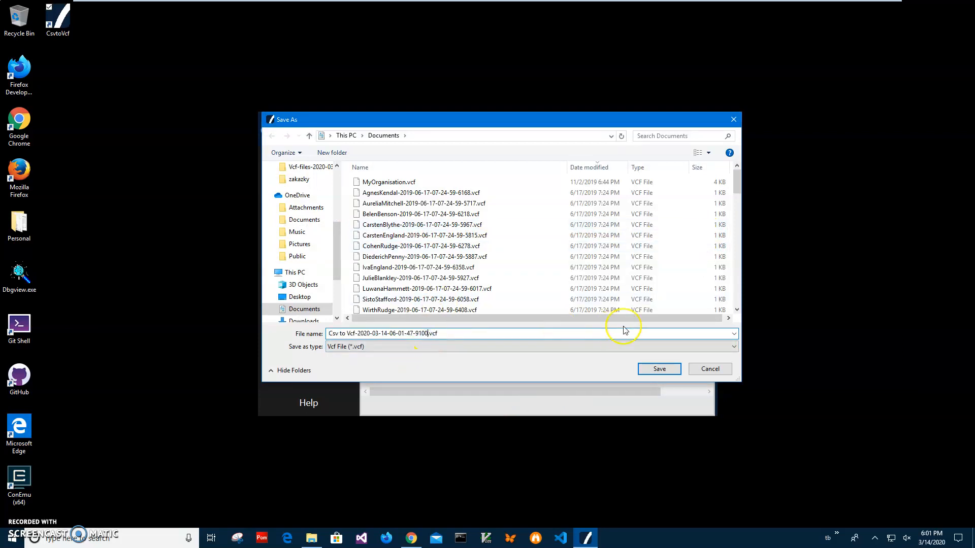
pyautogui.hotkey('shift', 'Home')
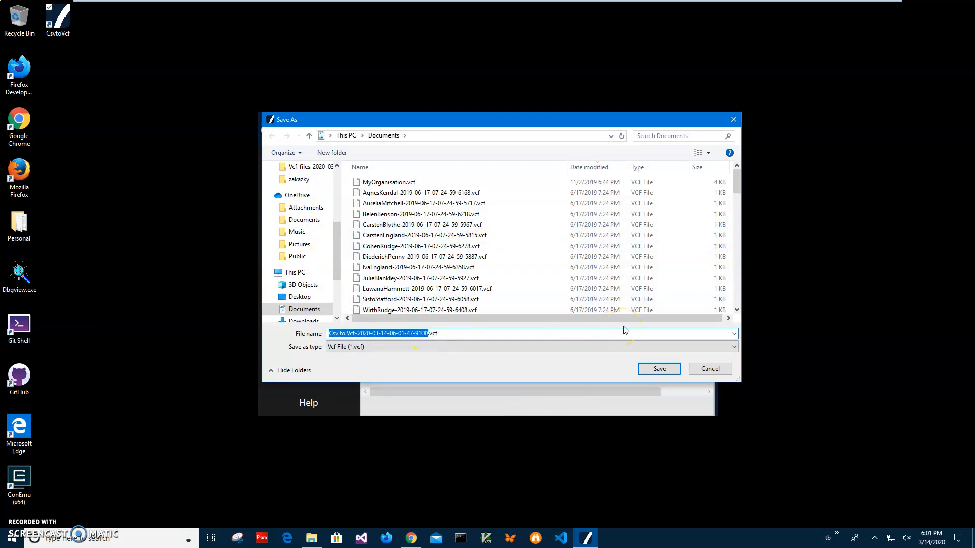
pyautogui.write('Everybody')
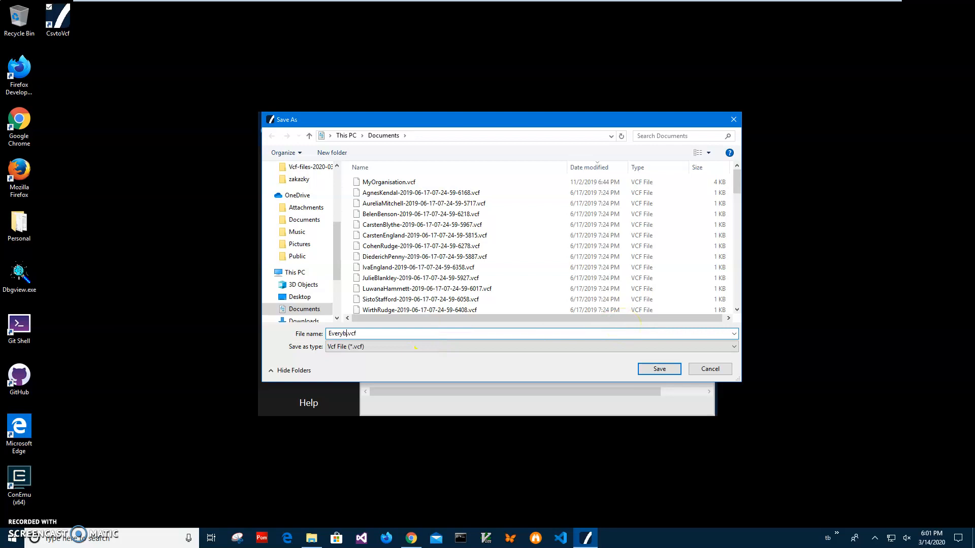
pyautogui.click(656, 370)
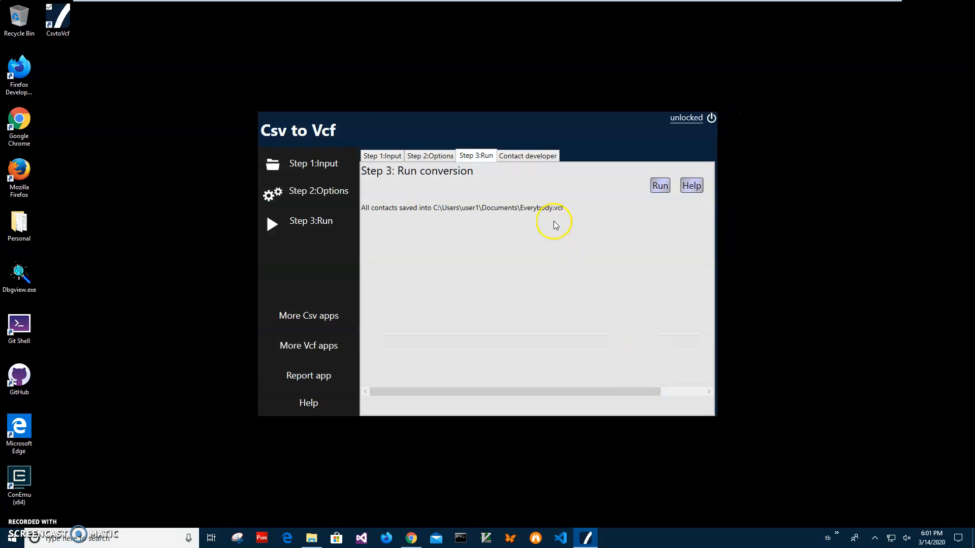
# Switch to File Explorer, find Everybody.vcf among the recent files and check which apps are offered to open it.
pyautogui.click(312, 539)
pyautogui.click(380, 429)
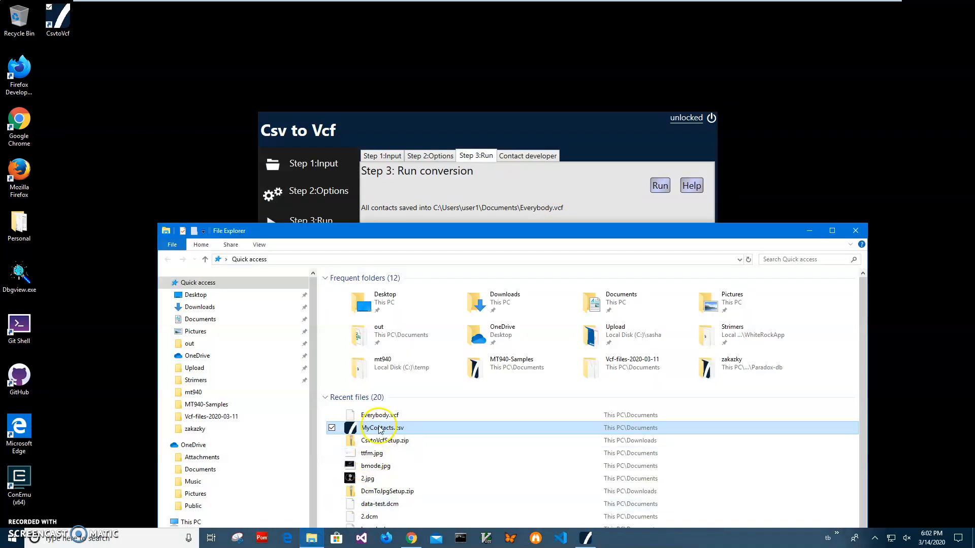
pyautogui.click(382, 417)
pyautogui.rightClick(382, 418)
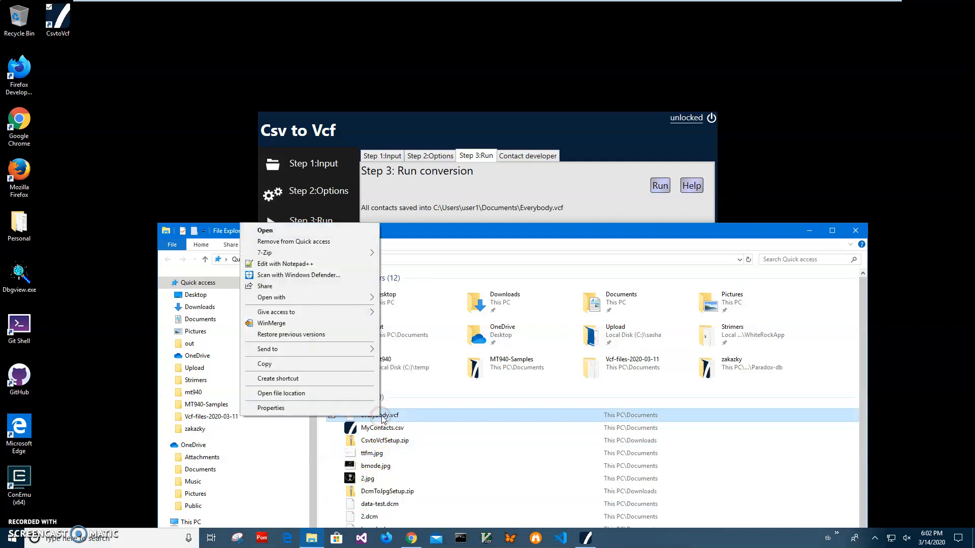
pyautogui.moveTo(363, 300)
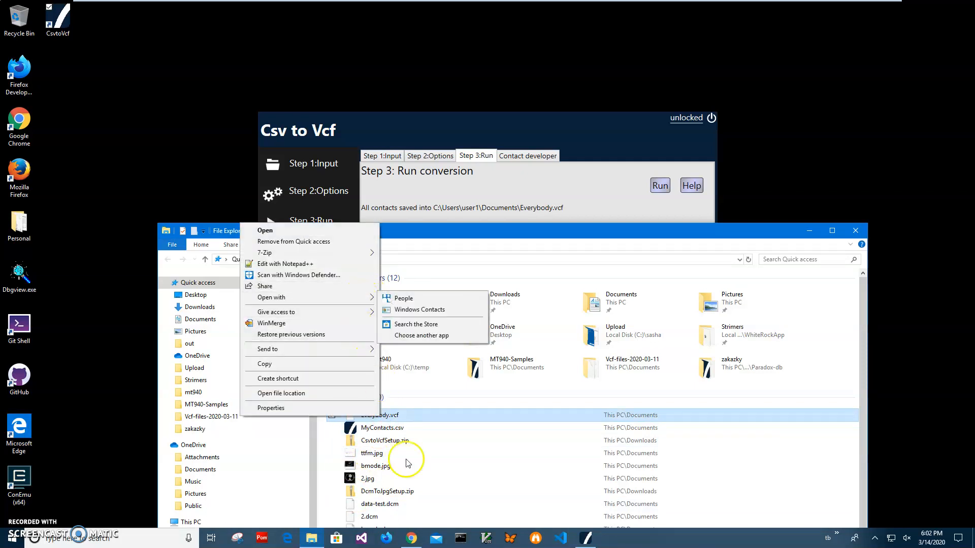
pyautogui.click(390, 426)
# Open Everybody.vcf, choosing People from the full list of apps, view the contact card and close it.
pyautogui.click(389, 416)
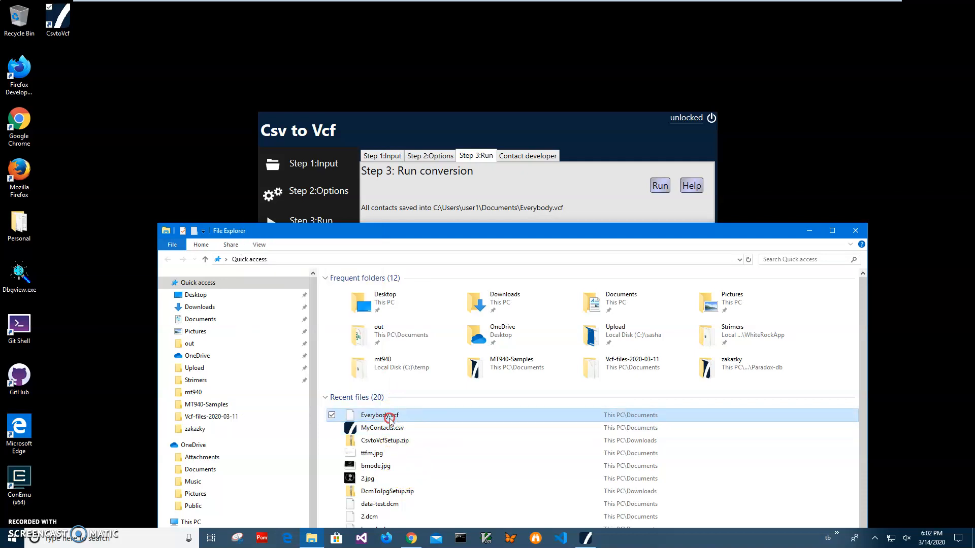
pyautogui.rightClick(389, 417)
pyautogui.moveTo(289, 301)
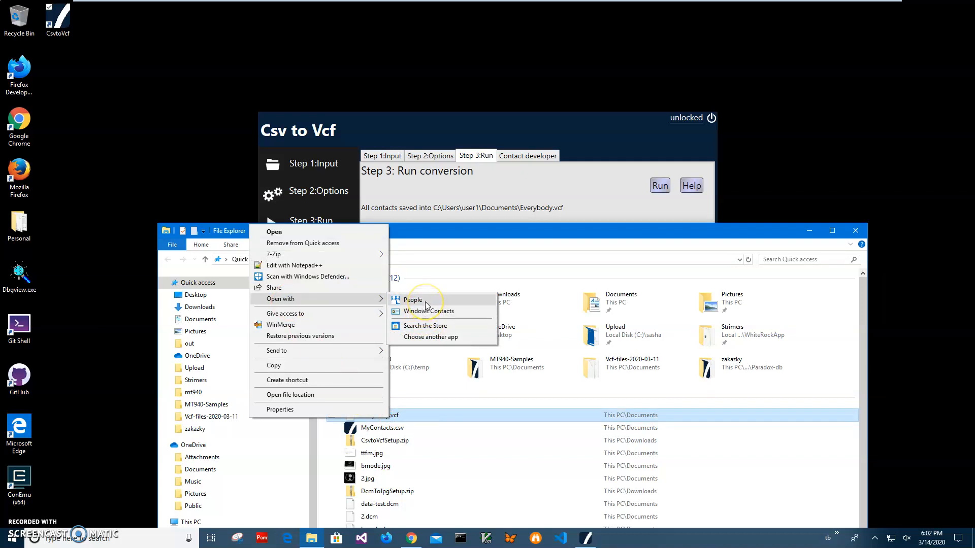
pyautogui.click(272, 233)
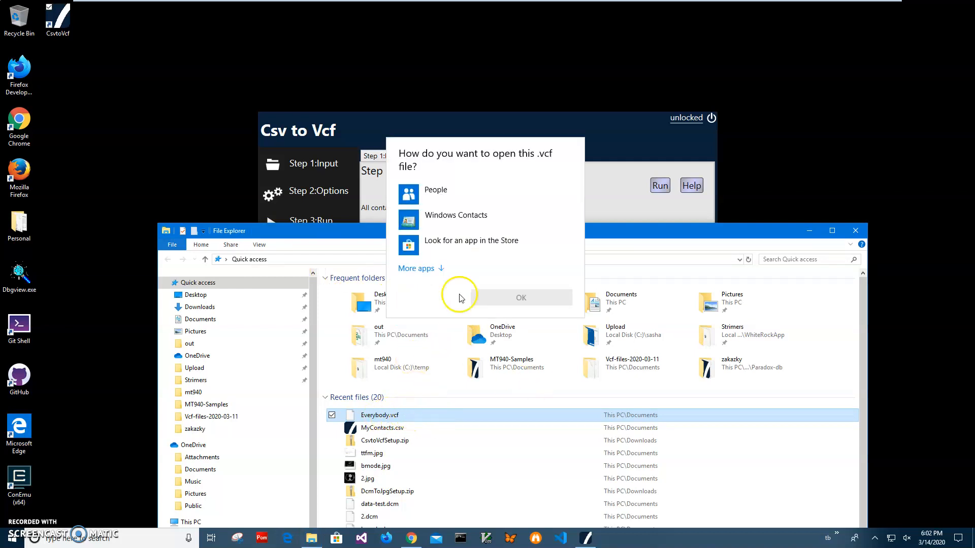
pyautogui.click(429, 268)
pyautogui.moveTo(580, 219)
pyautogui.mouseDown()
pyautogui.moveTo(580, 344)
pyautogui.moveTo(584, 210)
pyautogui.mouseUp()
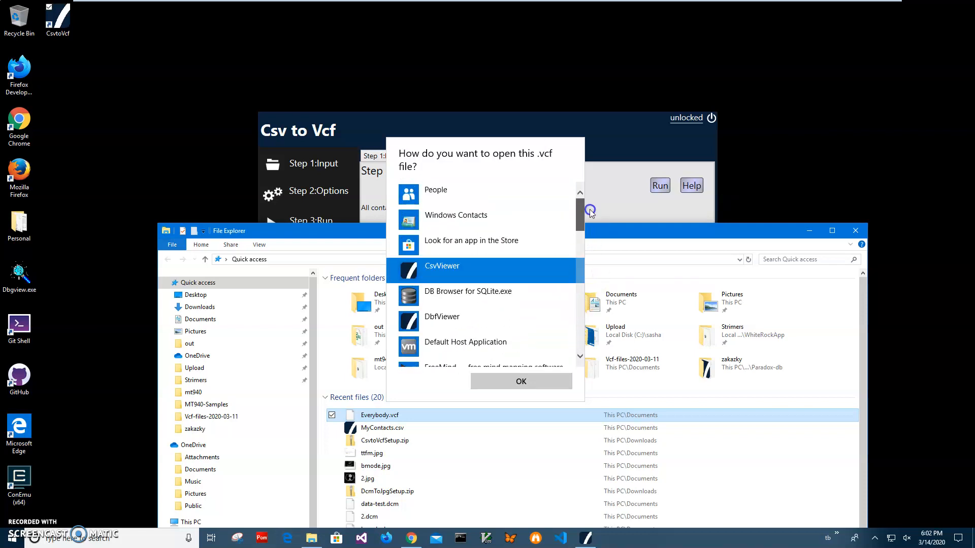
pyautogui.click(479, 194)
pyautogui.click(527, 382)
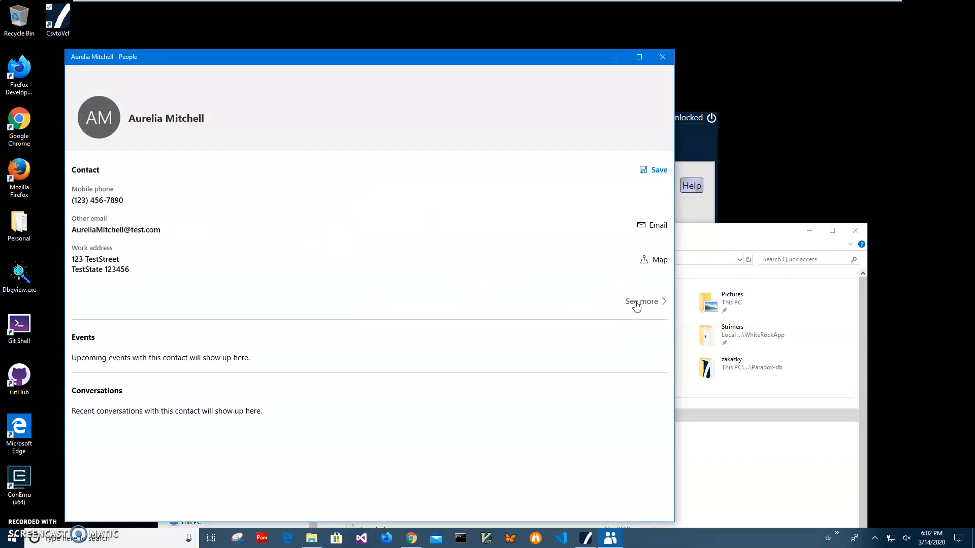
pyautogui.click(660, 62)
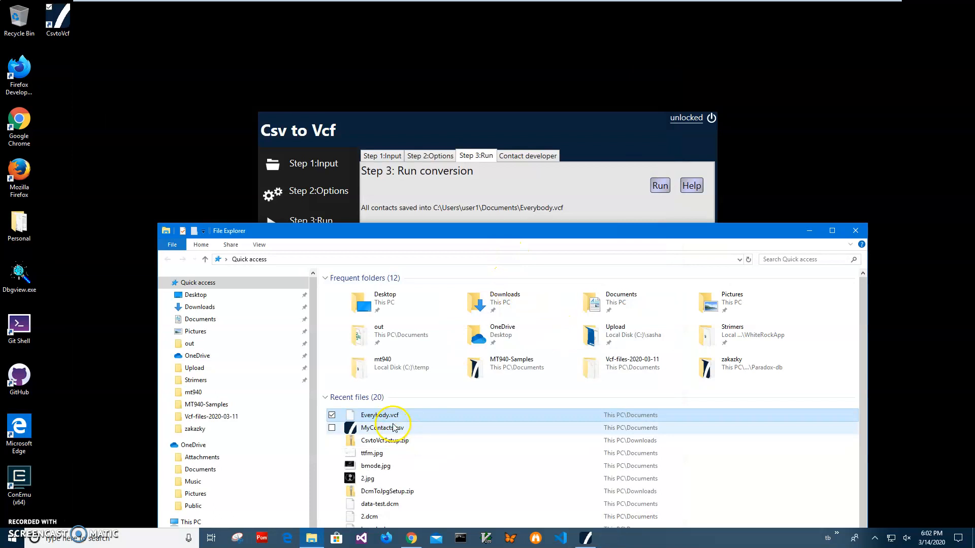
# Reopen Everybody.vcf with People, examine the contact's additional details and close the card.
pyautogui.rightClick(388, 417)
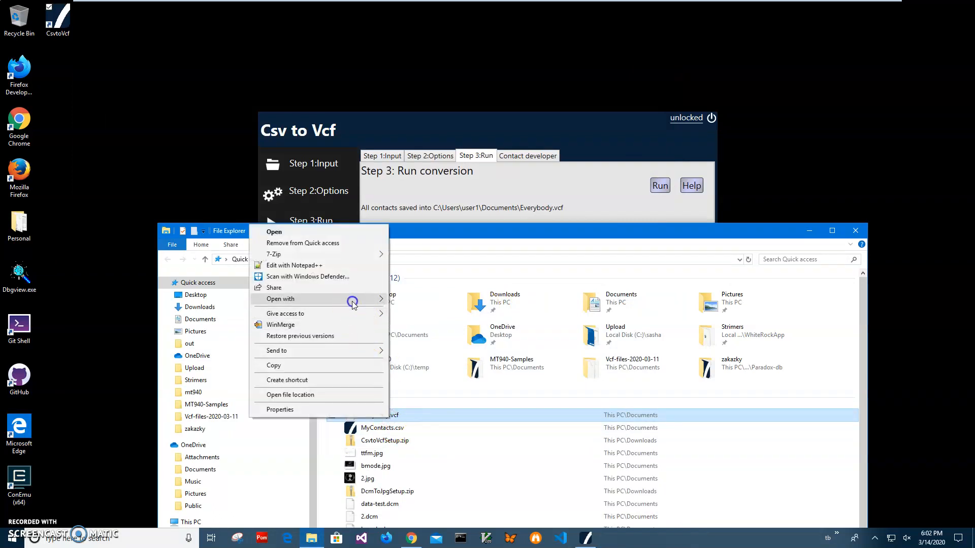
pyautogui.moveTo(353, 303)
pyautogui.click(414, 300)
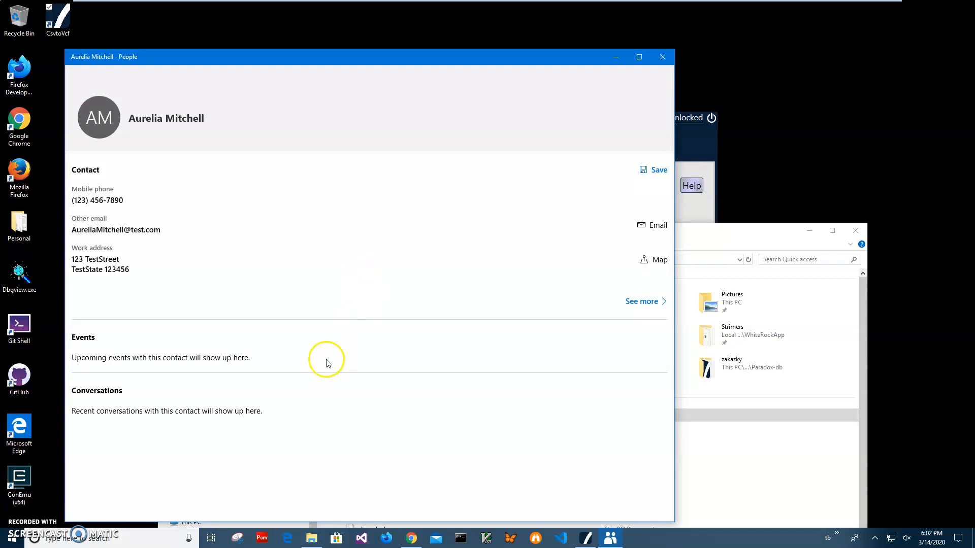
pyautogui.click(642, 301)
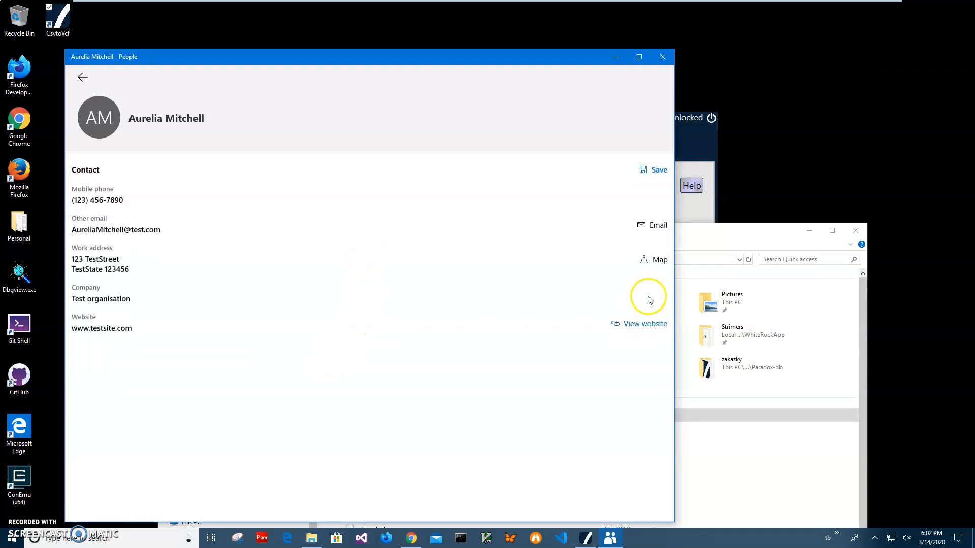
pyautogui.click(84, 75)
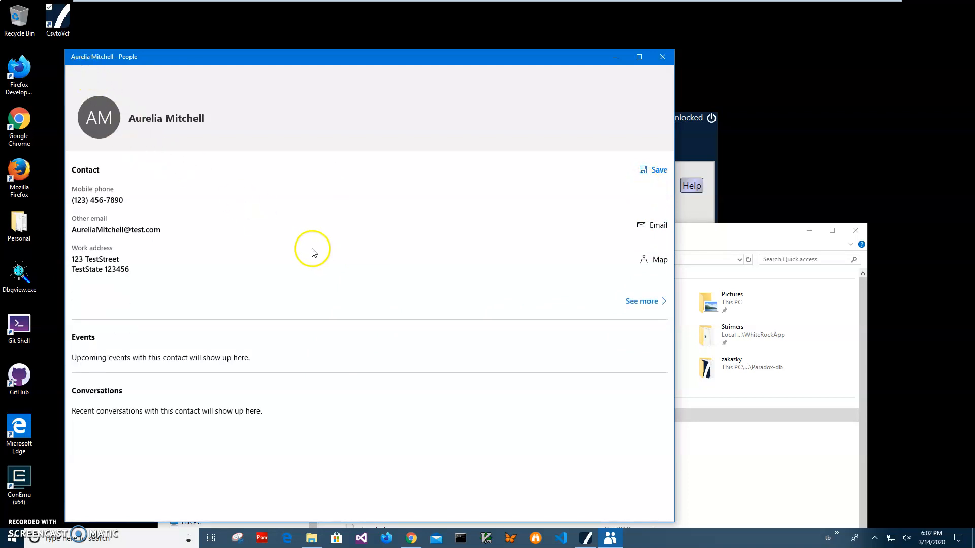
pyautogui.click(662, 56)
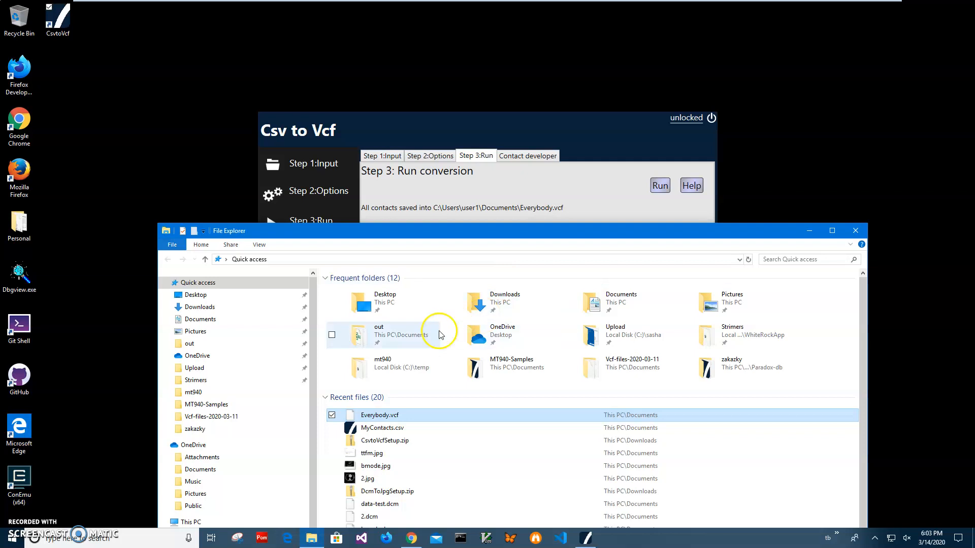
# Open Everybody.vcf with Windows Contacts.
pyautogui.rightClick(390, 415)
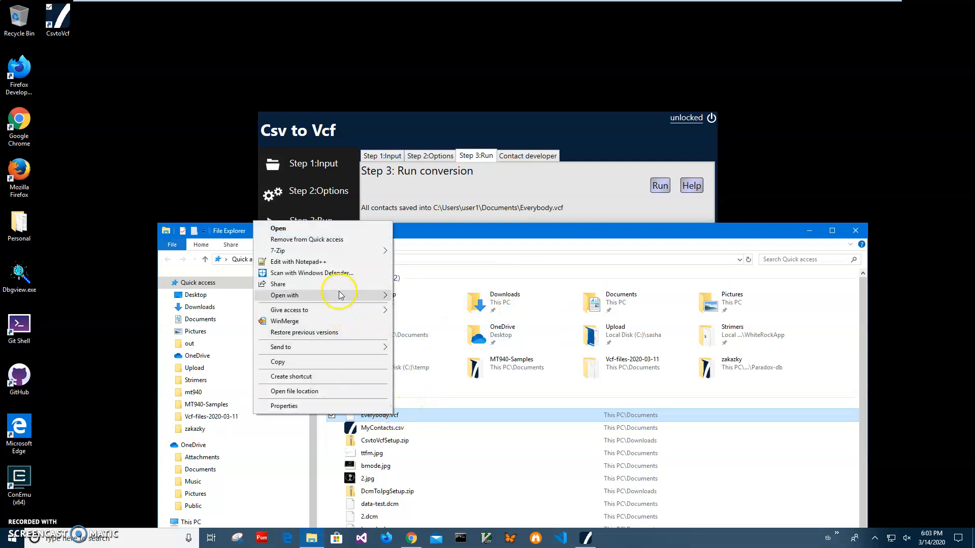
pyautogui.moveTo(378, 296)
pyautogui.click(447, 307)
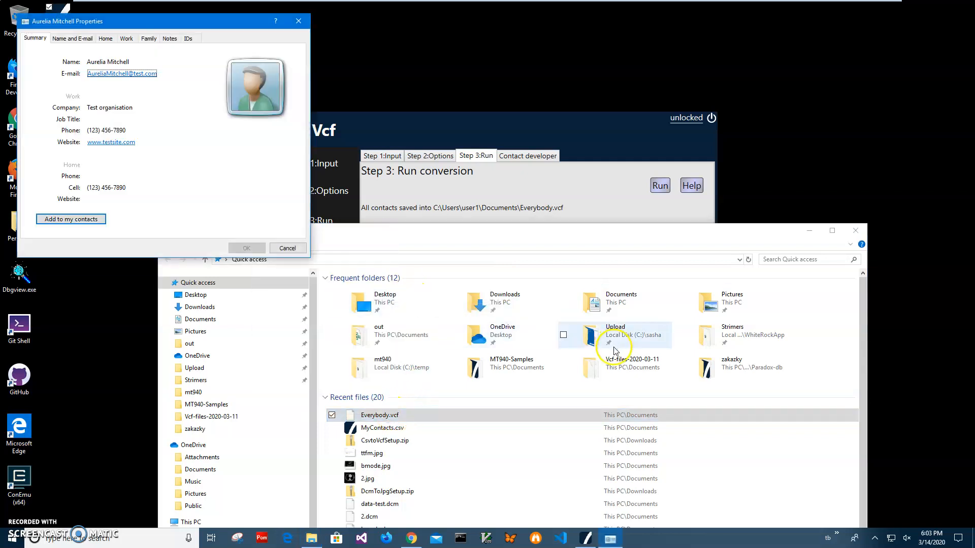
# Review the contact cards from Everybody.vcf one after another, dismissing each without adding it, and return to the file in File Explorer.
pyautogui.click(287, 248)
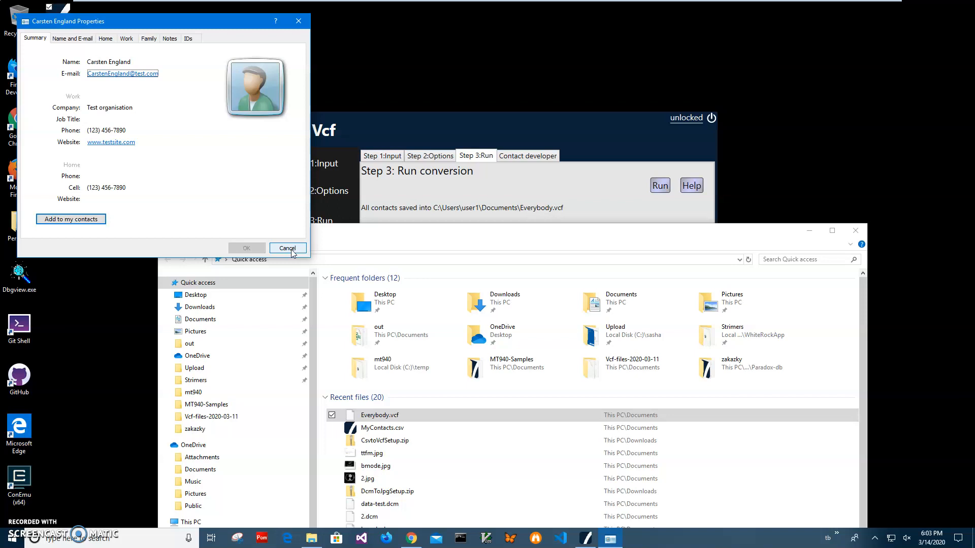
pyautogui.click(293, 252)
pyautogui.click(298, 268)
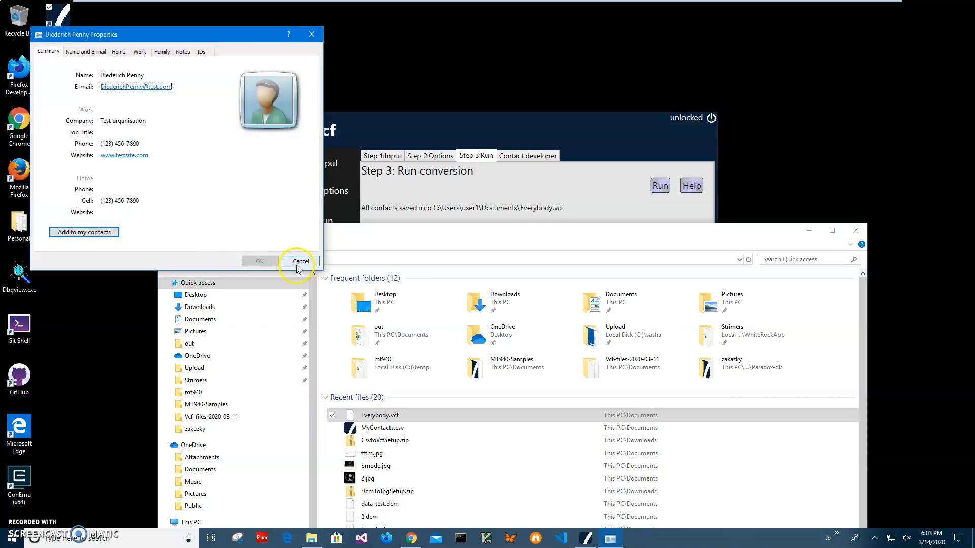
pyautogui.click(296, 266)
pyautogui.click(304, 276)
pyautogui.click(321, 287)
pyautogui.click(342, 303)
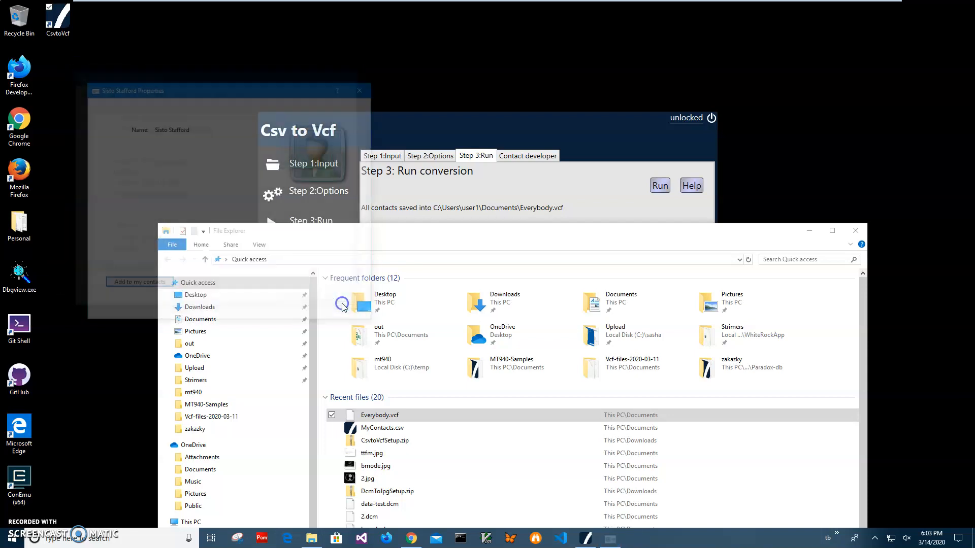
pyautogui.click(342, 303)
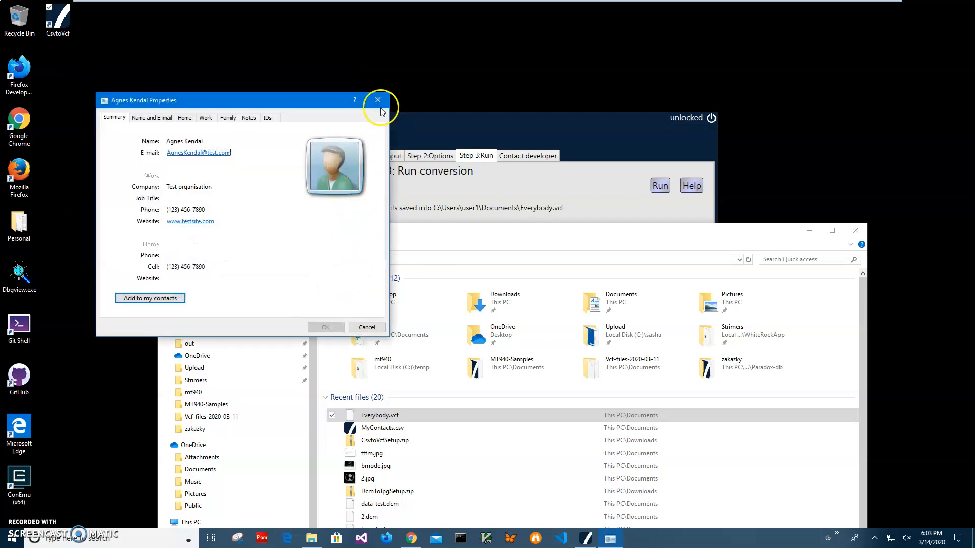
pyautogui.click(378, 101)
pyautogui.click(478, 368)
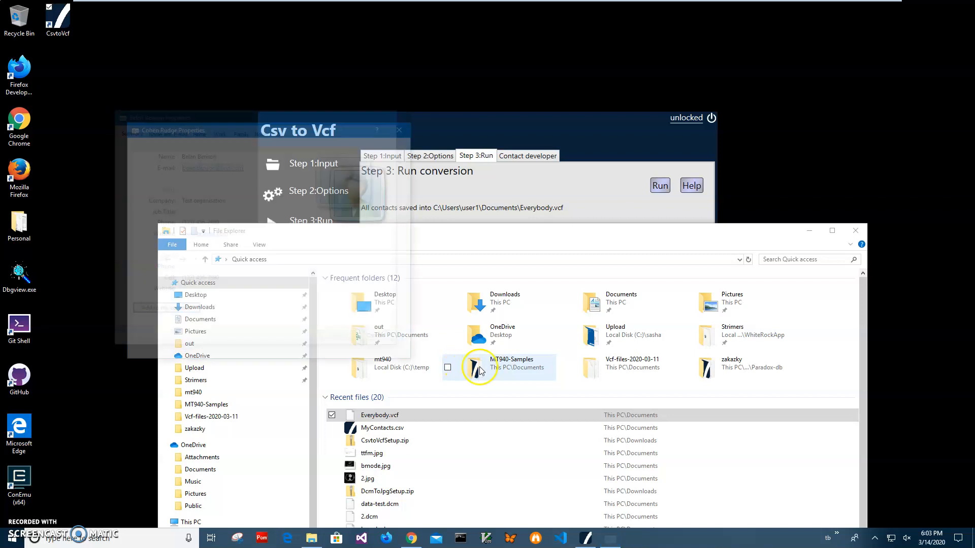
pyautogui.click(412, 413)
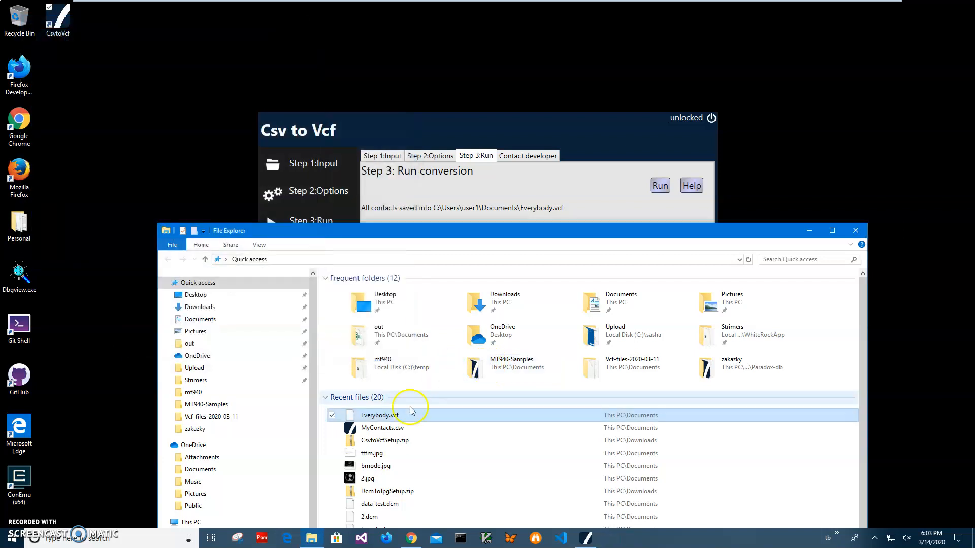